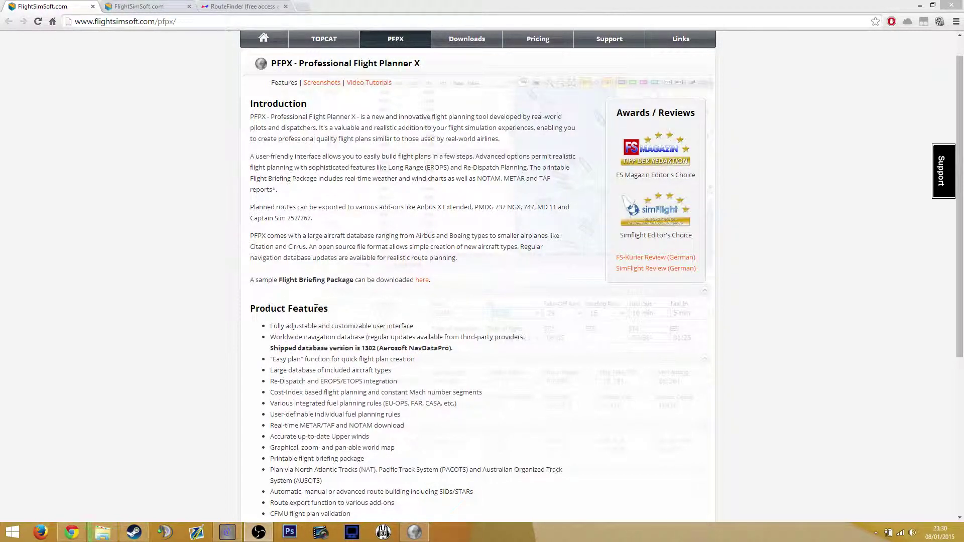
# Step: Scroll down the PFPX product page, then close that tab to reach the Pricing page
pyautogui.scroll(-5, 281, 337)
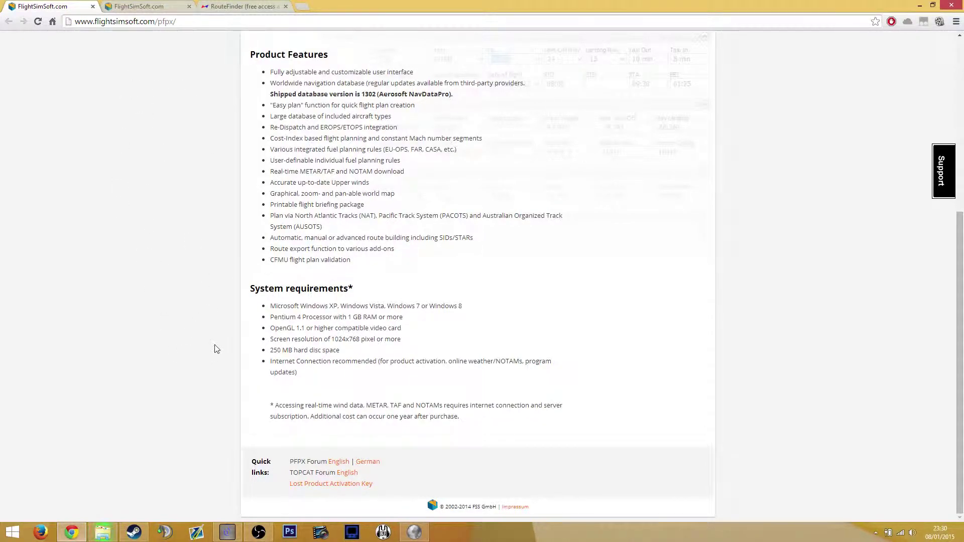
pyautogui.click(93, 7)
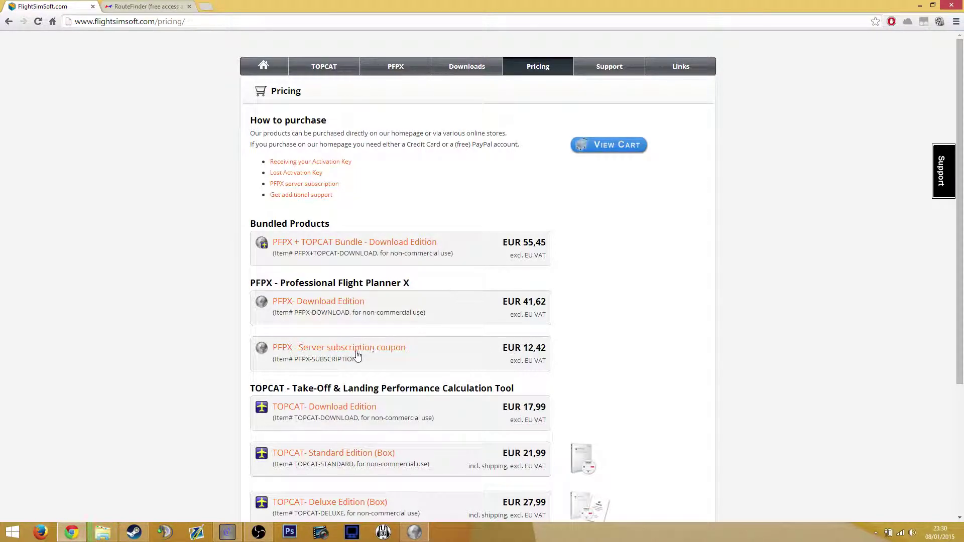
pyautogui.click(334, 305)
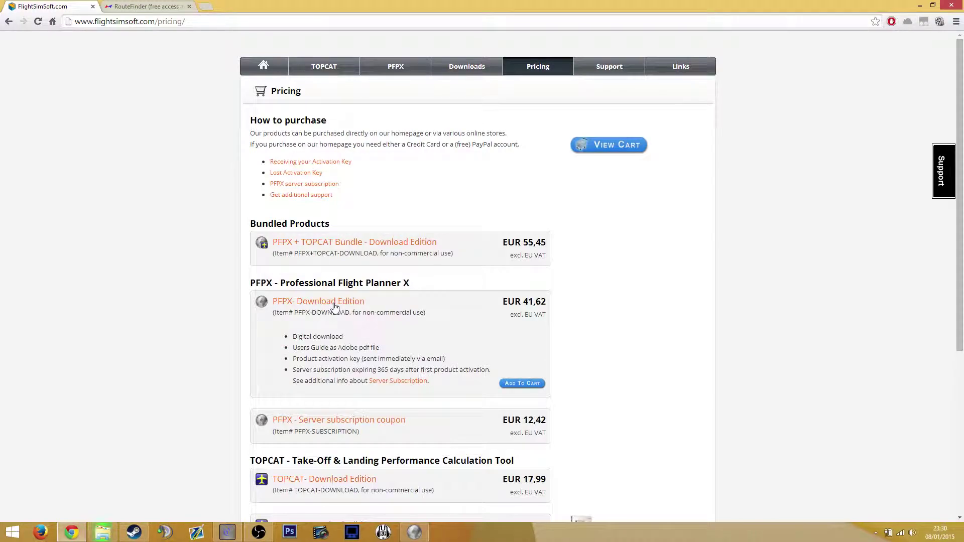
pyautogui.click(334, 307)
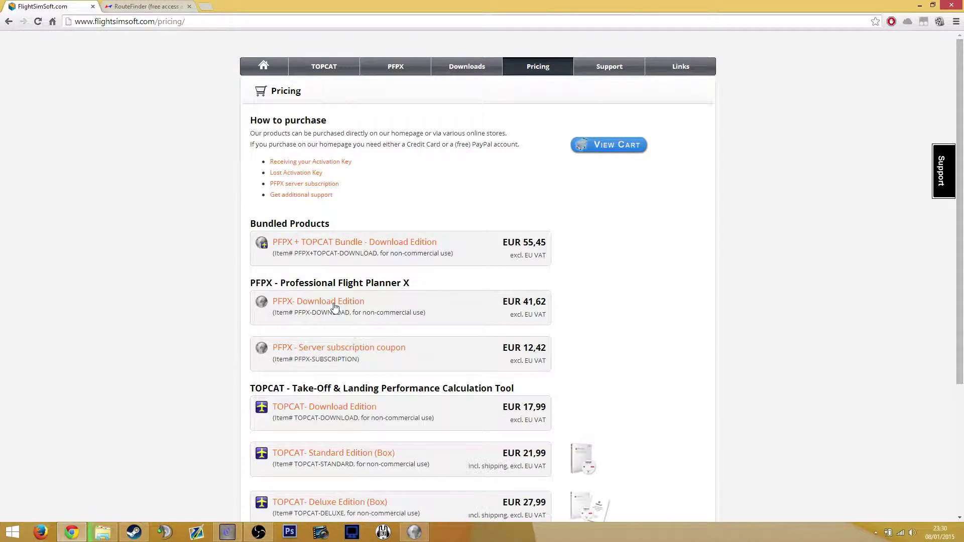
pyautogui.click(350, 356)
pyautogui.scroll(-1, 426, 357)
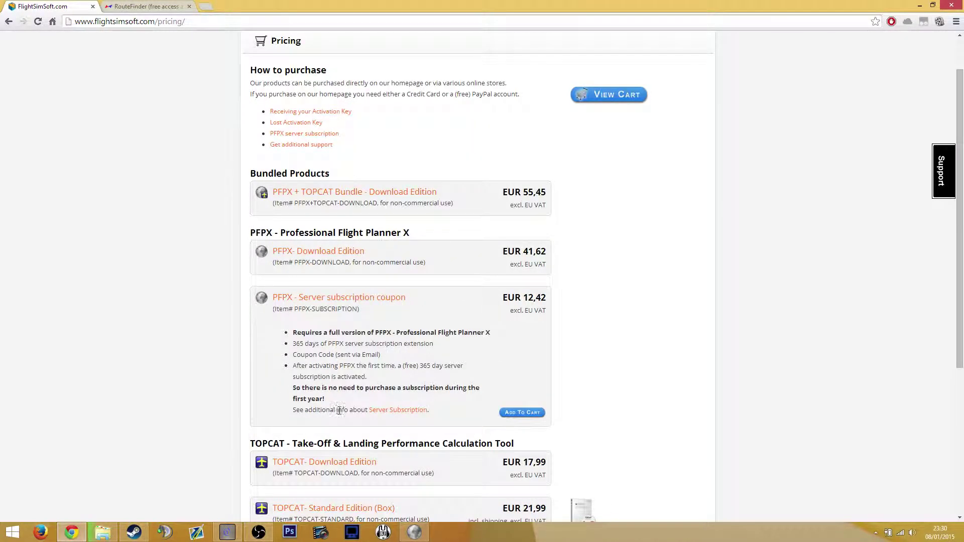
pyautogui.moveTo(316, 297); pyautogui.dragTo(322, 297)
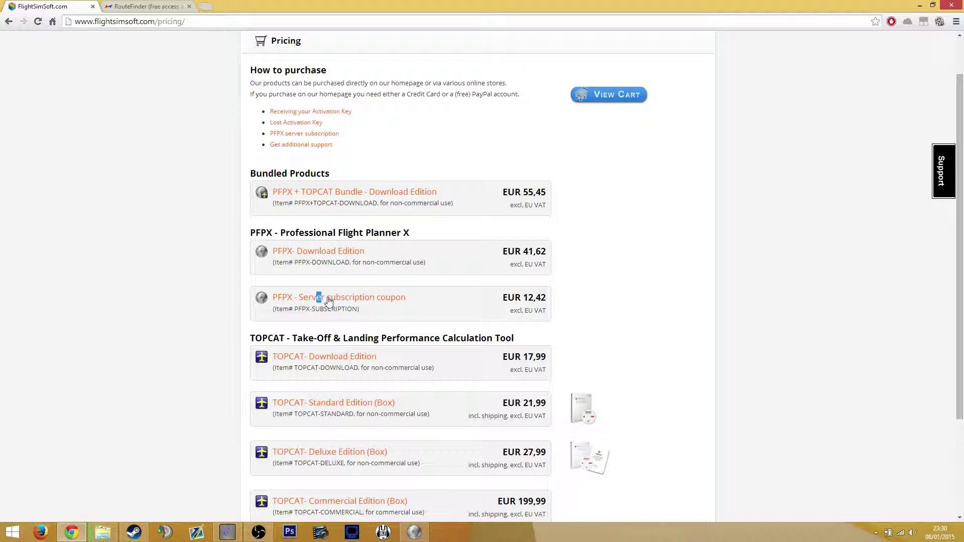
# Step: Close the FlightSimSoft pricing tab and switch to Professional Flight Planner X from the taskbar
pyautogui.click(92, 6)
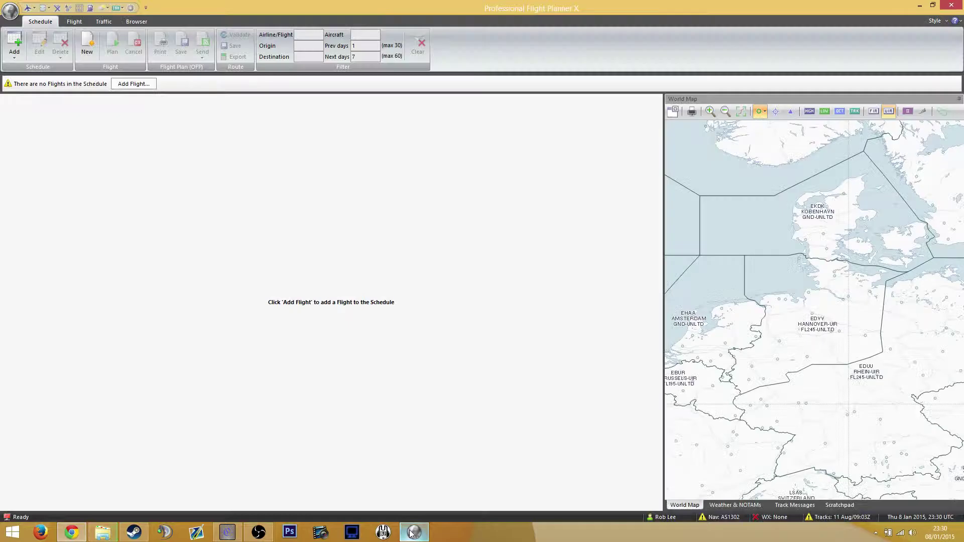
pyautogui.click(414, 533)
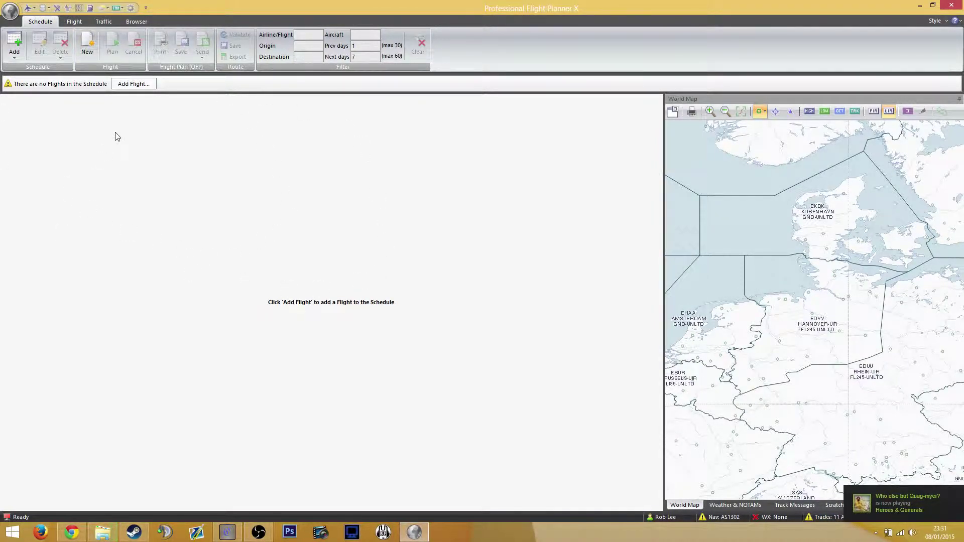
pyautogui.click(30, 7)
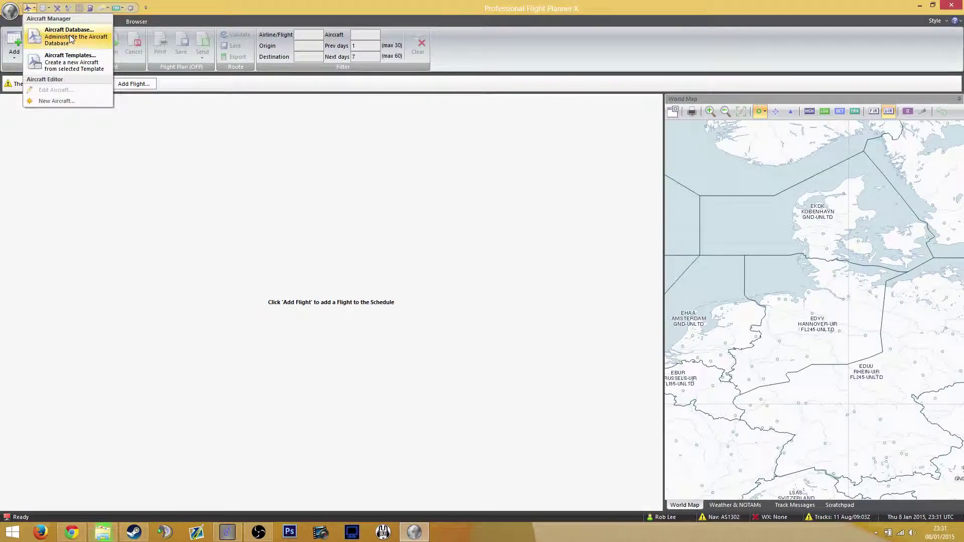
pyautogui.click(72, 101)
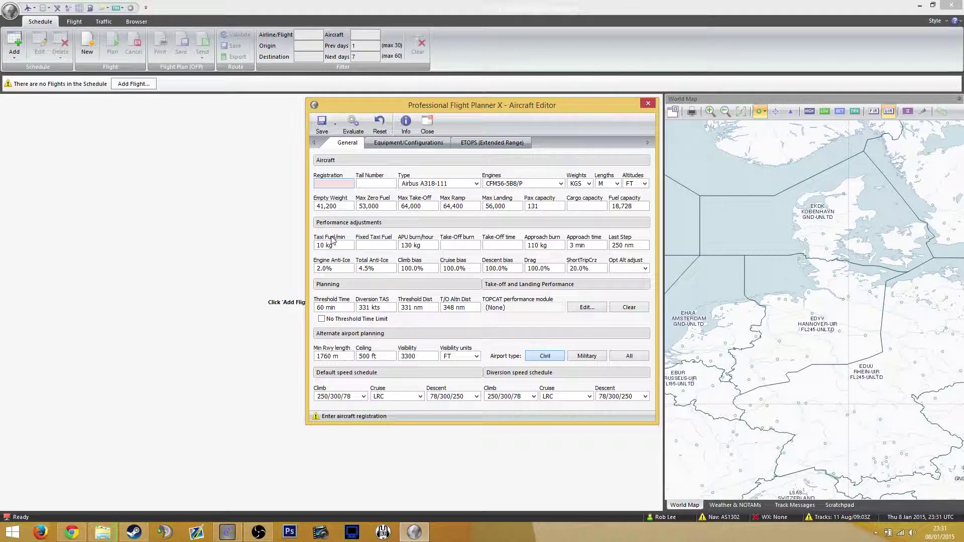
pyautogui.click(342, 186)
pyautogui.write('777')
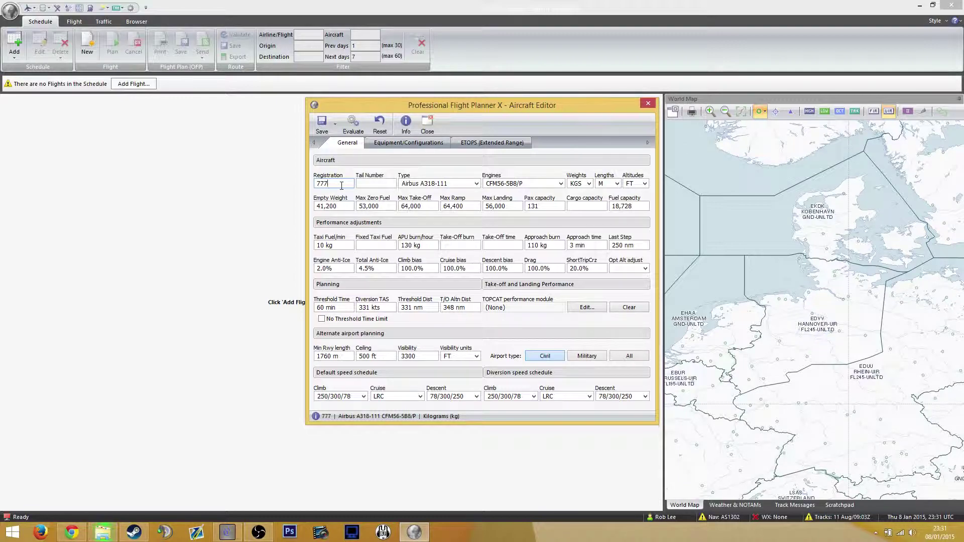
pyautogui.write('-200')
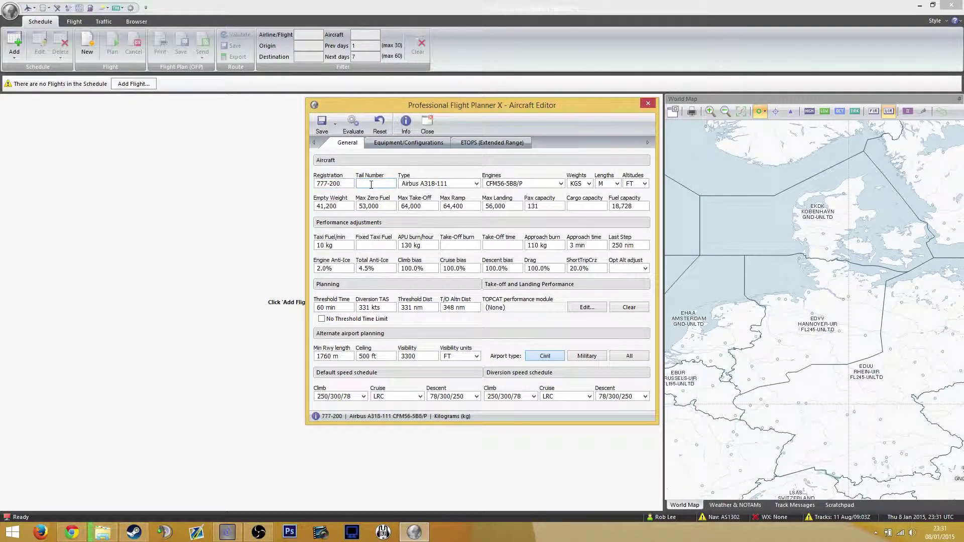
pyautogui.click(424, 185)
pyautogui.scroll(-10, 435, 270)
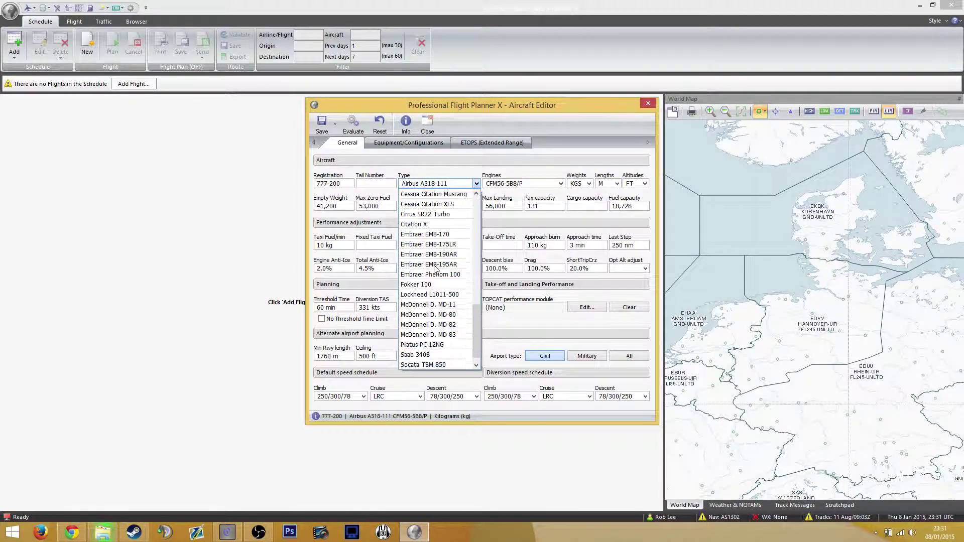
pyautogui.scroll(10, 435, 270)
pyautogui.scroll(-10, 435, 269)
pyautogui.scroll(15, 442, 226)
pyautogui.click(458, 182)
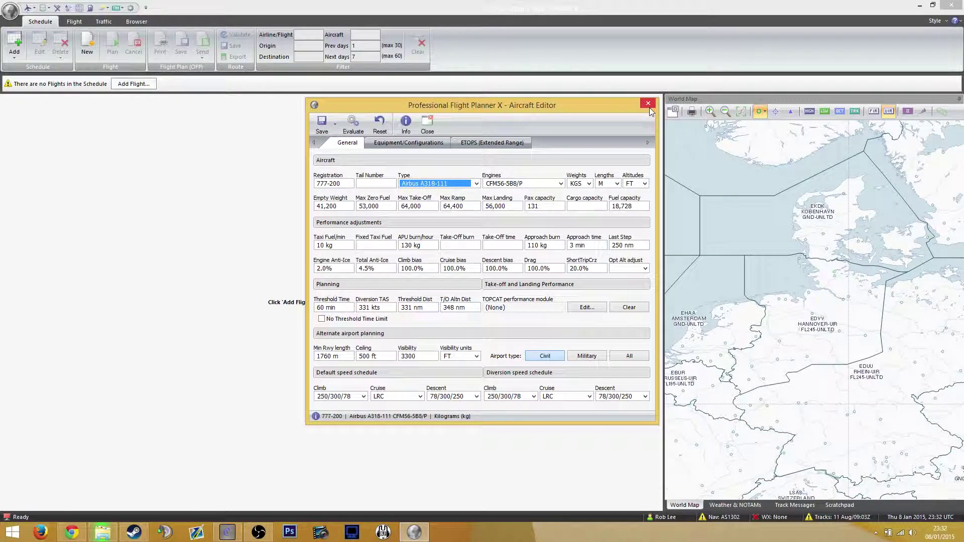
pyautogui.click(394, 144)
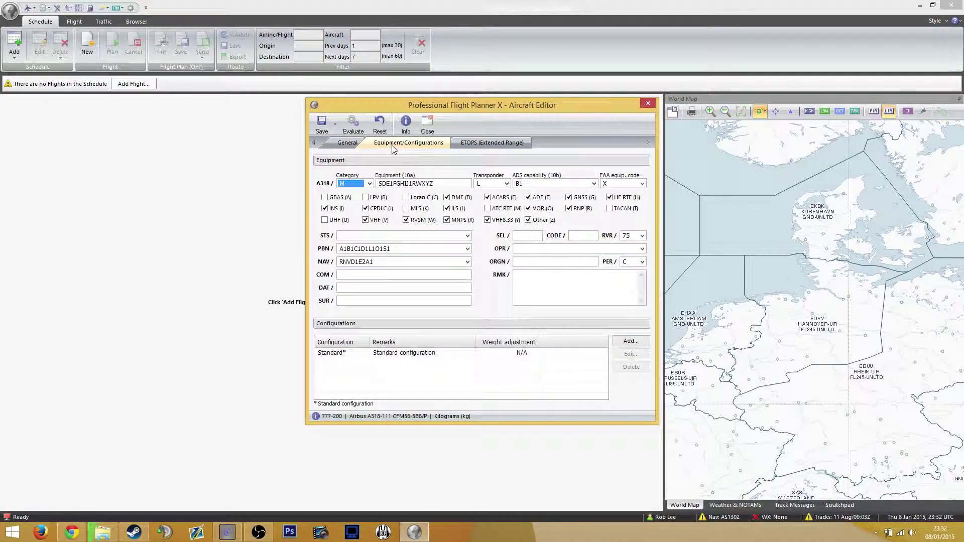
pyautogui.click(479, 143)
pyautogui.click(347, 143)
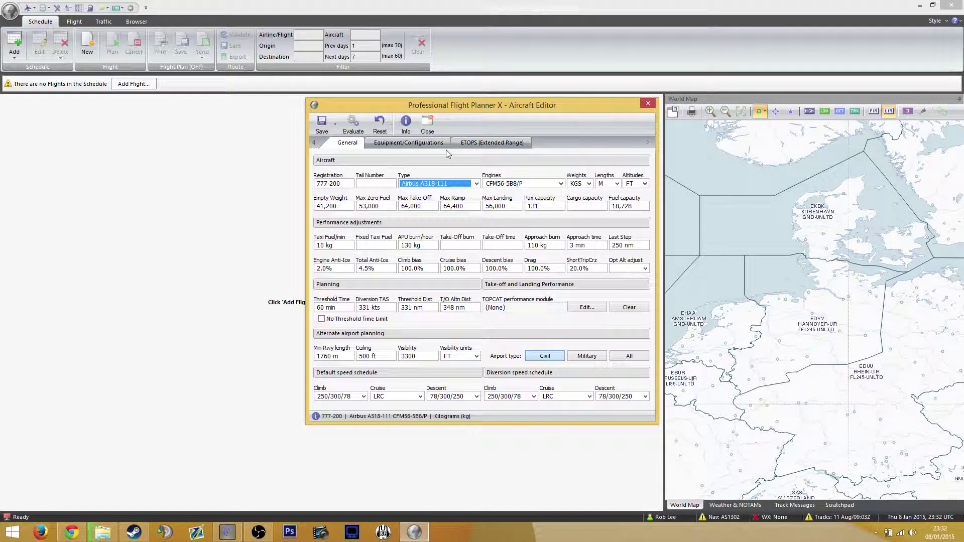
pyautogui.click(444, 145)
pyautogui.click(489, 142)
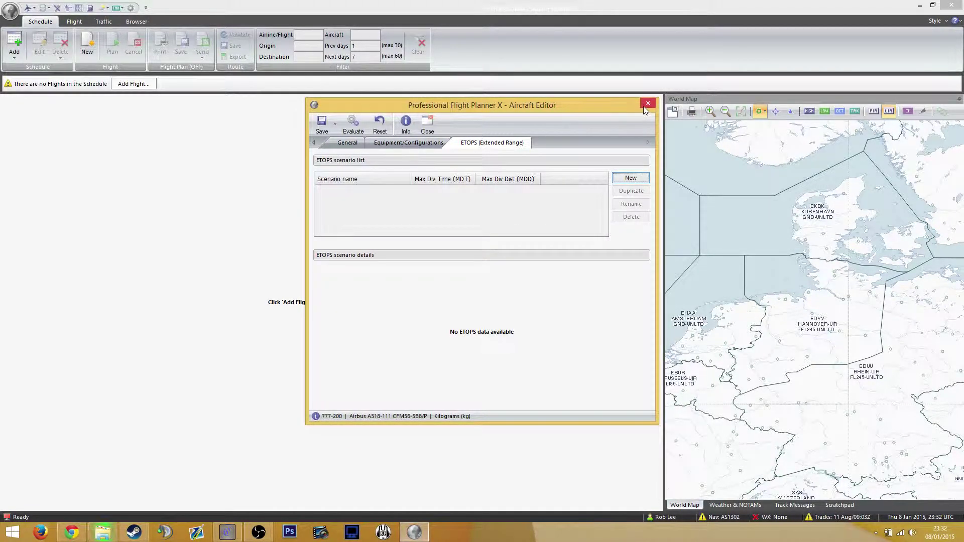
pyautogui.click(645, 107)
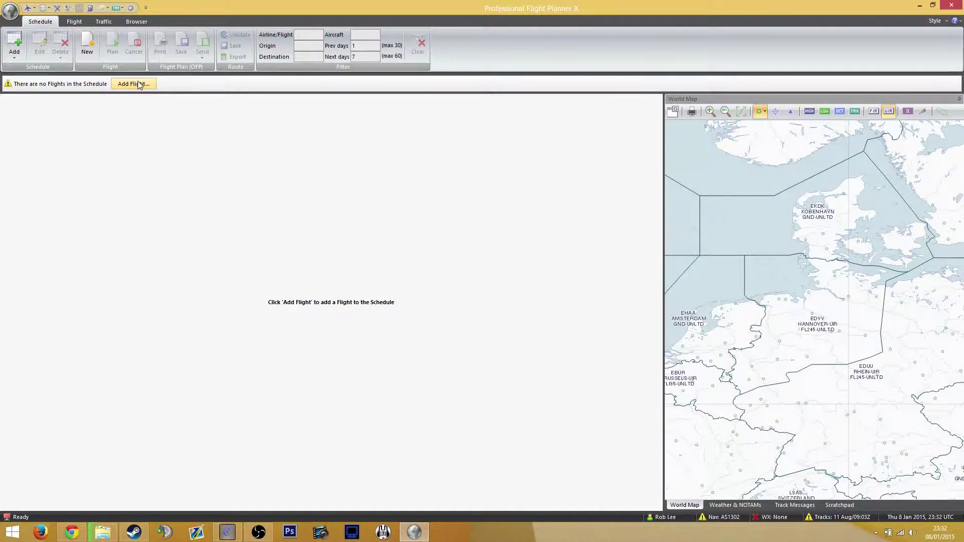
# Step: Add a new flight, keep BAW as the airline, and enter flight number 9
pyautogui.click(87, 44)
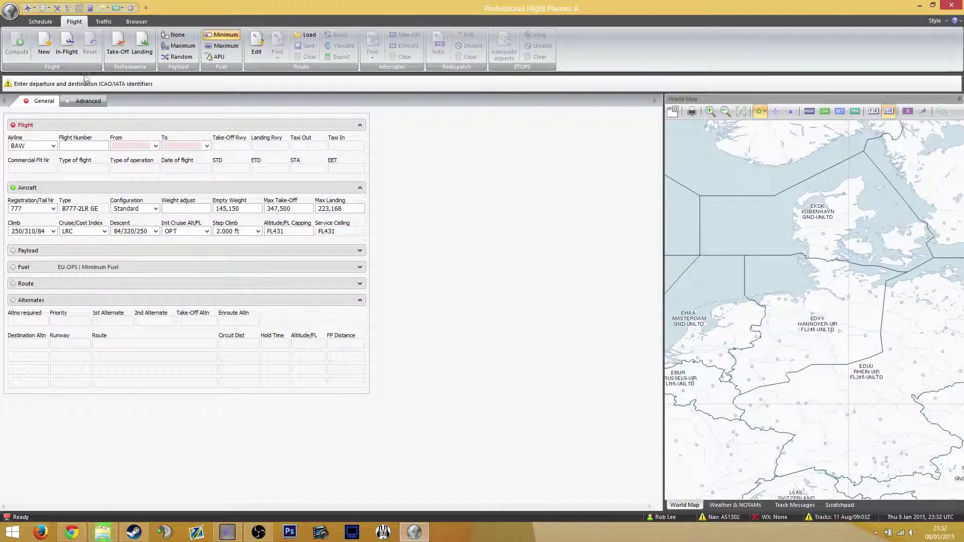
pyautogui.click(53, 146)
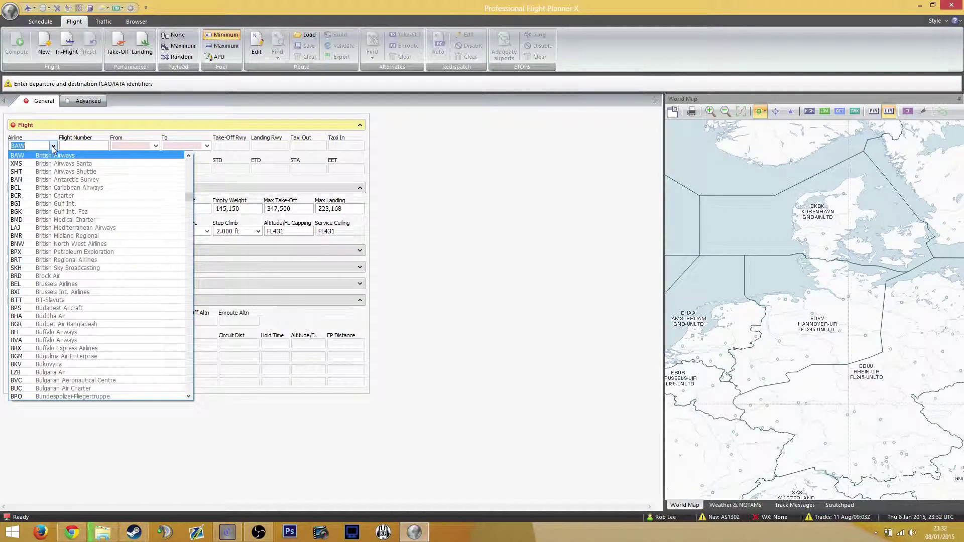
pyautogui.moveTo(187, 196); pyautogui.dragTo(188, 162)
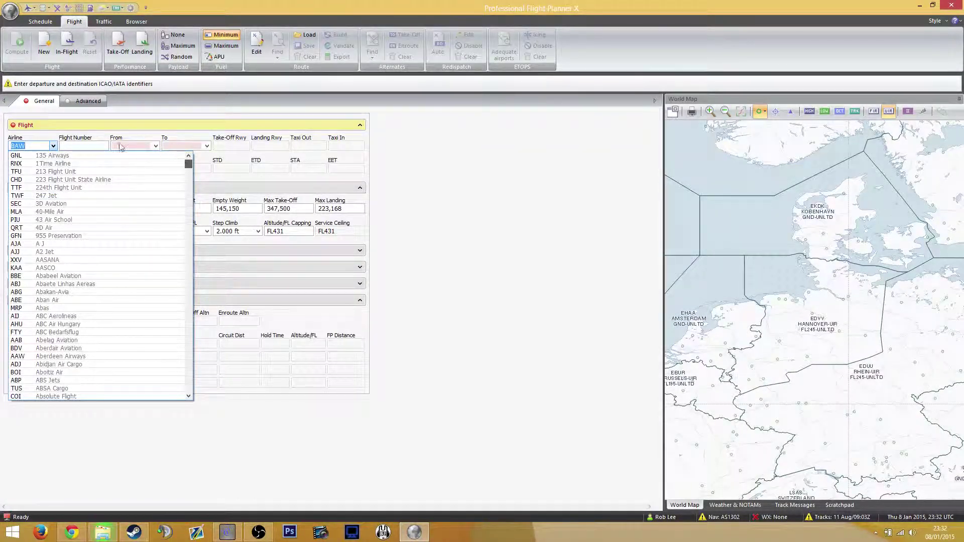
pyautogui.click(57, 147)
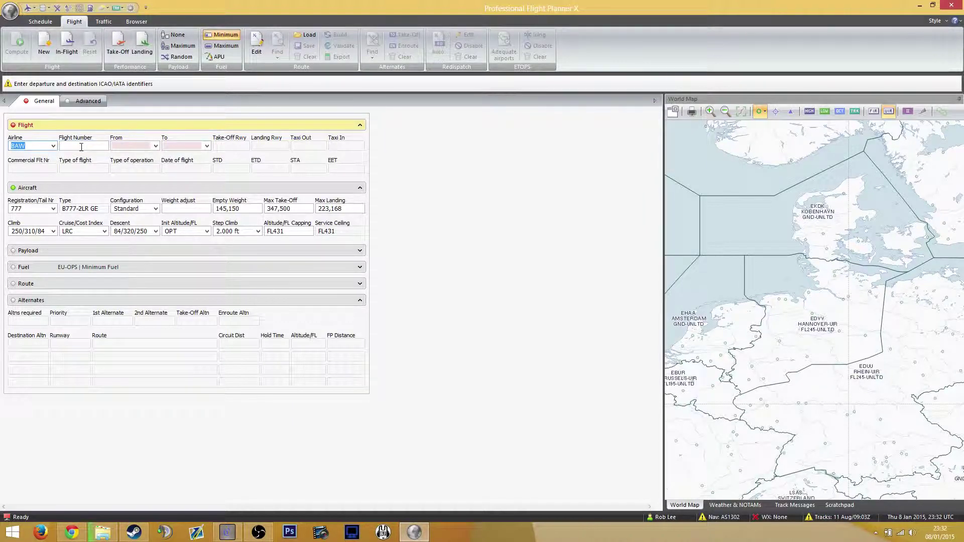
pyautogui.click(81, 147)
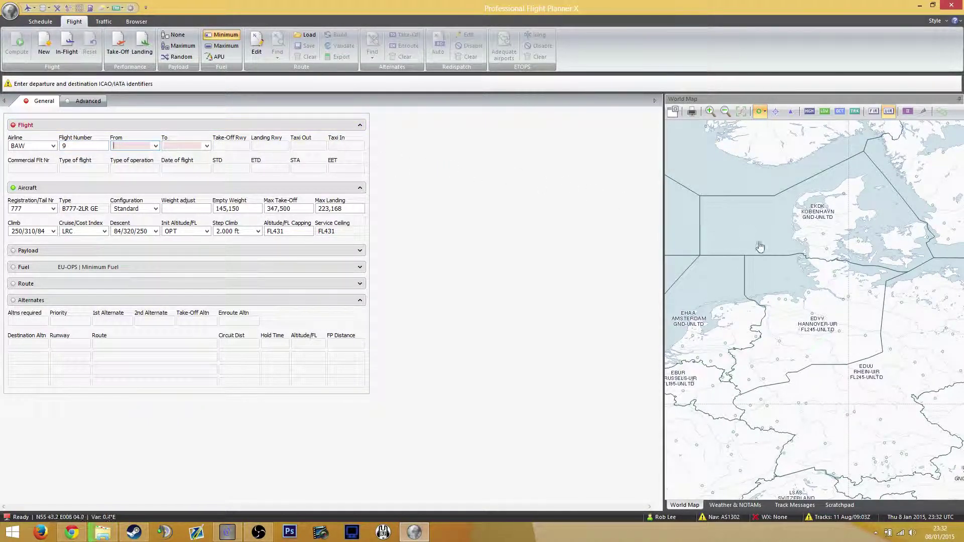
# Step: Zoom and pan the world map across Europe, then south through Africa to southern Africa
pyautogui.scroll(1, 797, 298)
pyautogui.scroll(3, 791, 297)
pyautogui.scroll(-5, 784, 295)
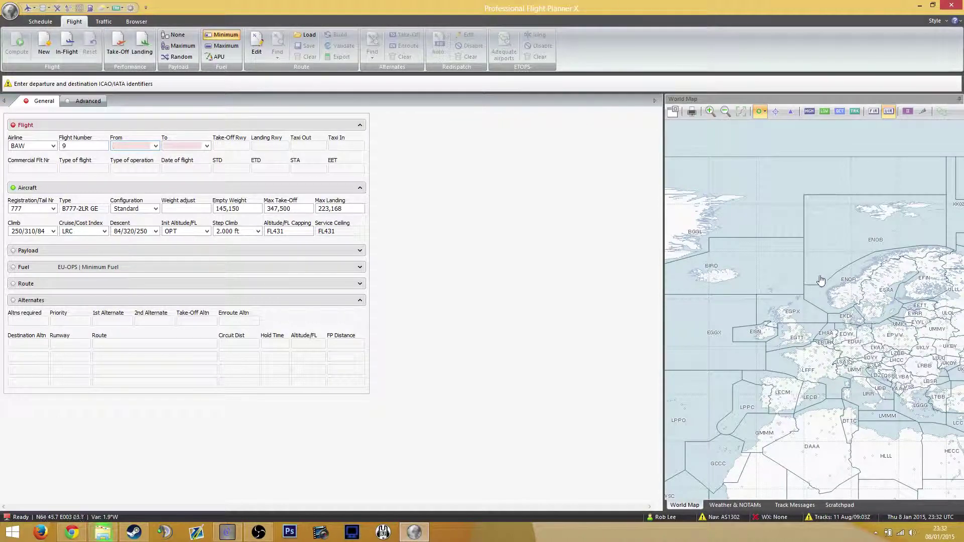
pyautogui.scroll(2, 824, 271)
pyautogui.moveTo(831, 269); pyautogui.dragTo(839, 137)
pyautogui.moveTo(775, 279); pyautogui.dragTo(809, 214)
pyautogui.scroll(3, 808, 213)
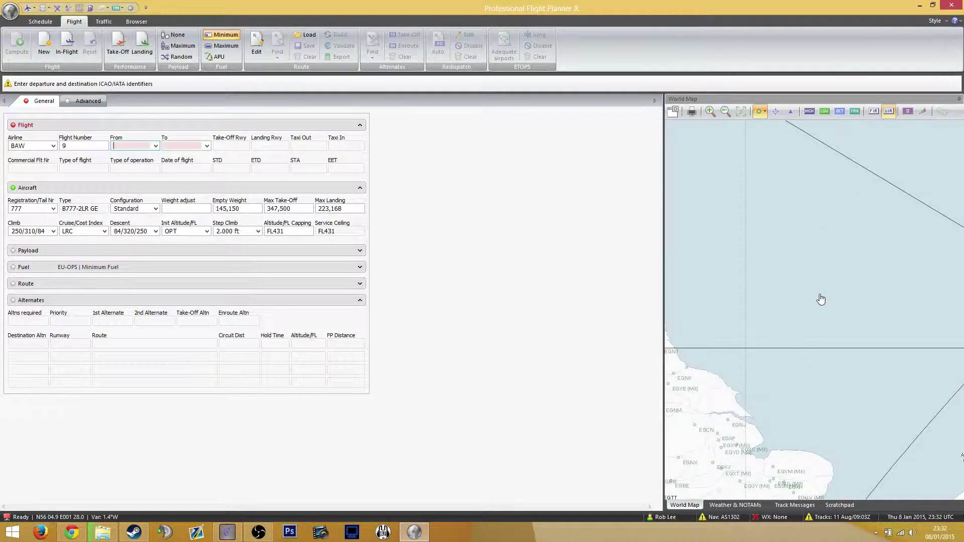
pyautogui.scroll(-2, 821, 299)
pyautogui.moveTo(809, 299); pyautogui.dragTo(744, 239)
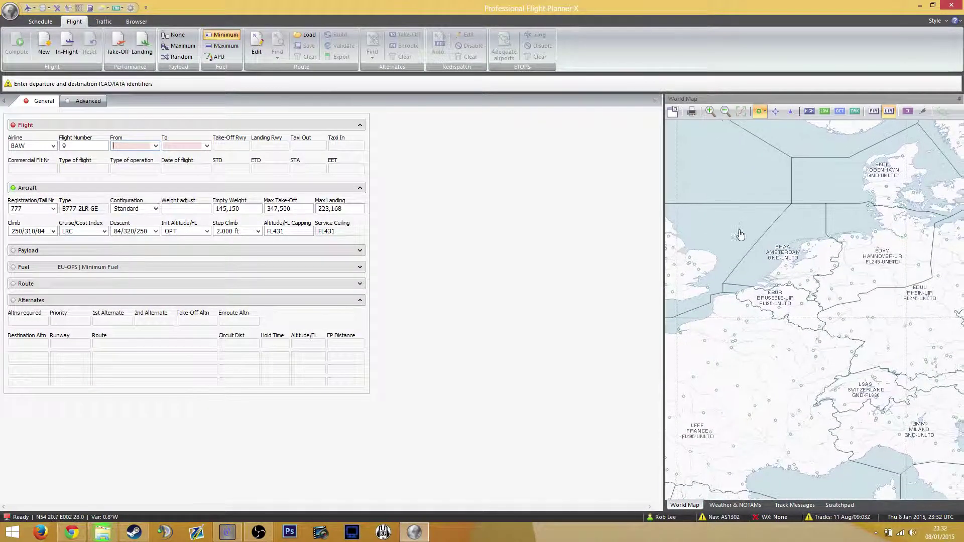
pyautogui.scroll(-3, 783, 317)
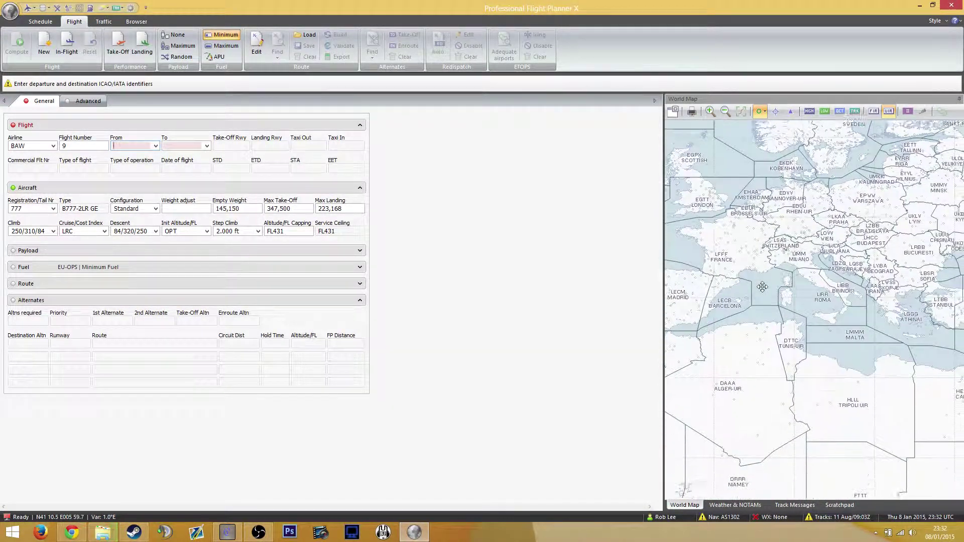
pyautogui.moveTo(817, 390); pyautogui.dragTo(852, 200)
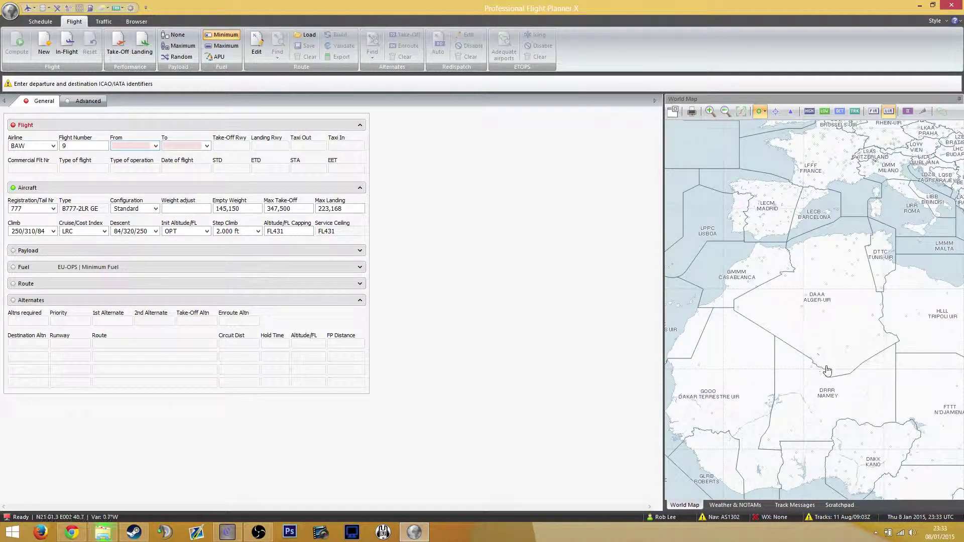
pyautogui.moveTo(798, 344); pyautogui.dragTo(779, 259)
pyautogui.moveTo(852, 438); pyautogui.dragTo(738, 204)
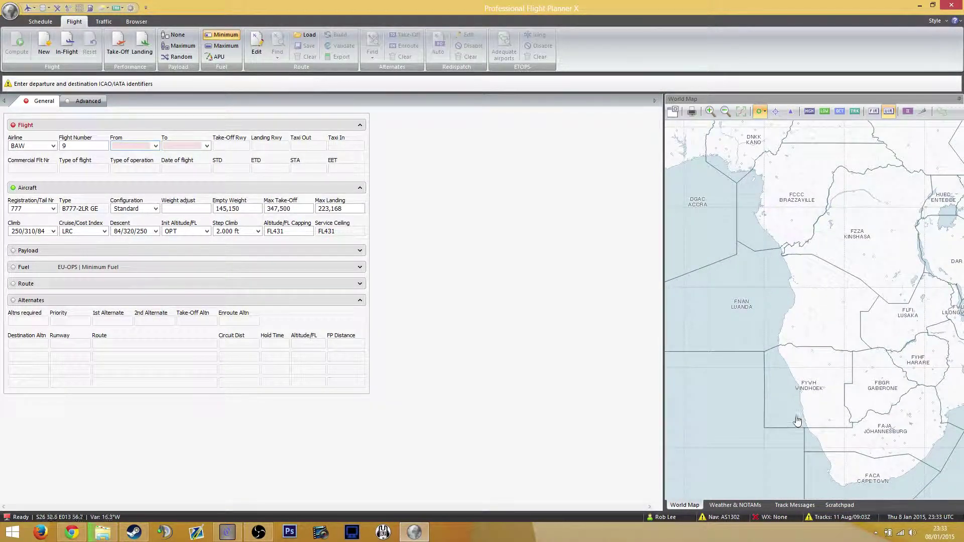
pyautogui.moveTo(797, 420); pyautogui.dragTo(812, 345)
# Step: Pan the map back north to Europe and zoom in on the Dutch coast near Schiphol
pyautogui.scroll(2, 839, 408)
pyautogui.scroll(-2, 814, 344)
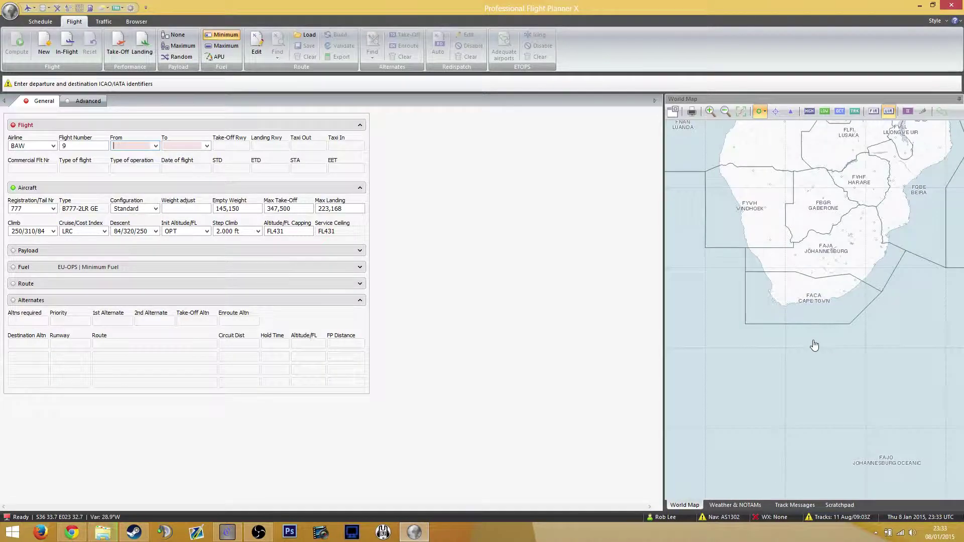
pyautogui.scroll(-2, 771, 435)
pyautogui.moveTo(770, 435); pyautogui.dragTo(759, 302)
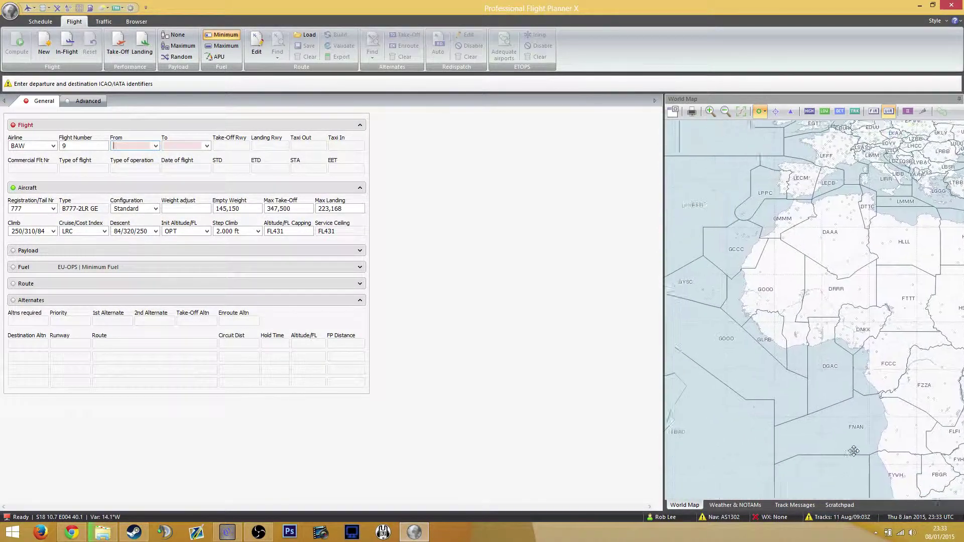
pyautogui.scroll(-2, 803, 362)
pyautogui.scroll(2, 774, 264)
pyautogui.scroll(3, 794, 237)
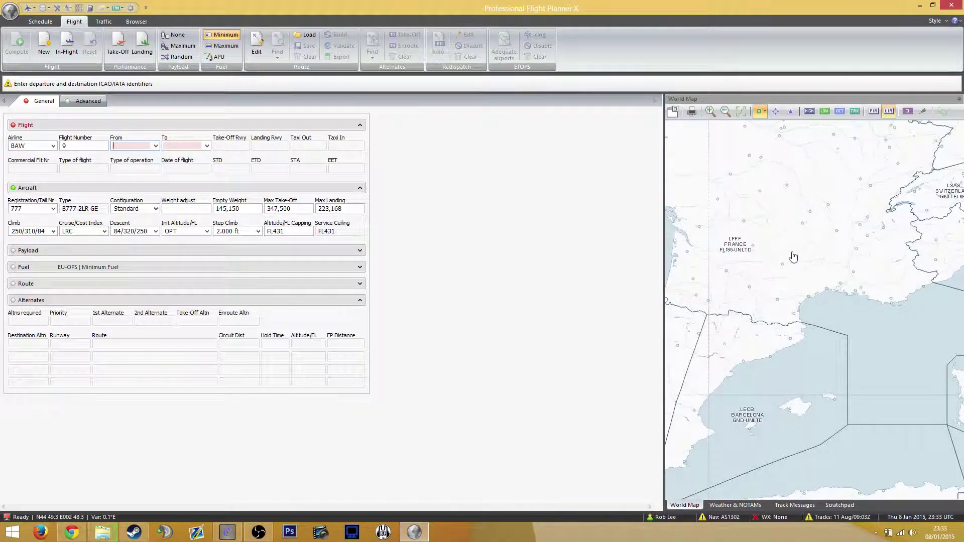
pyautogui.scroll(-2, 794, 257)
pyautogui.scroll(1, 777, 274)
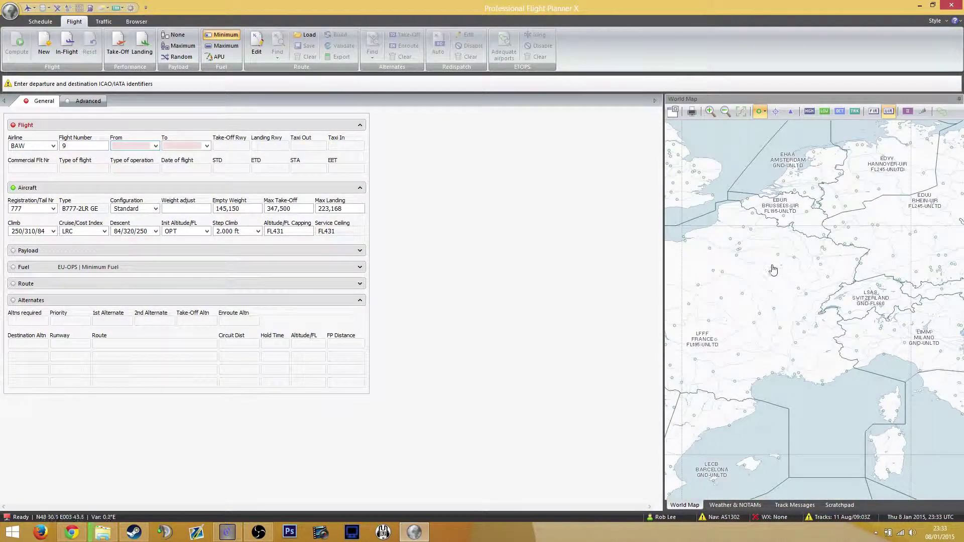
pyautogui.moveTo(773, 244); pyautogui.dragTo(752, 275)
pyautogui.scroll(2, 829, 278)
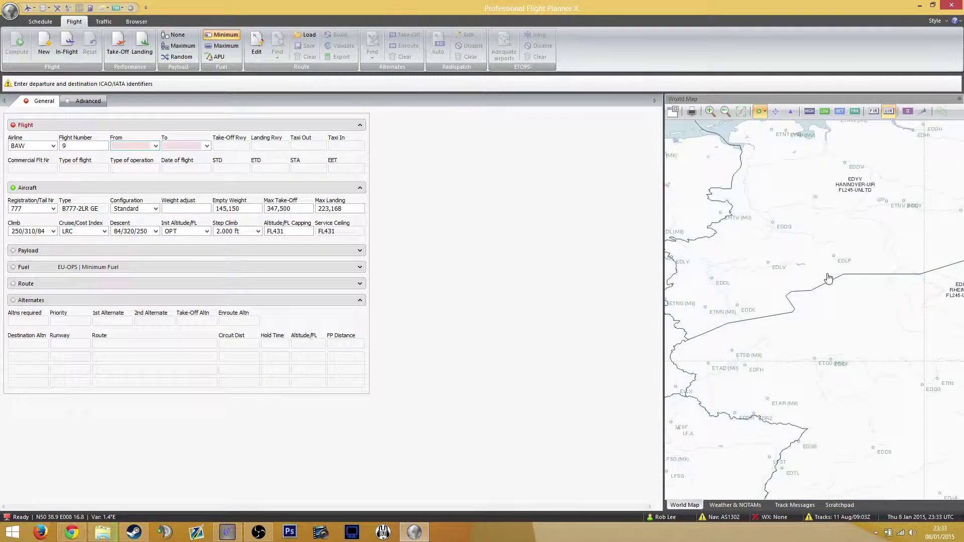
pyautogui.scroll(-2, 828, 281)
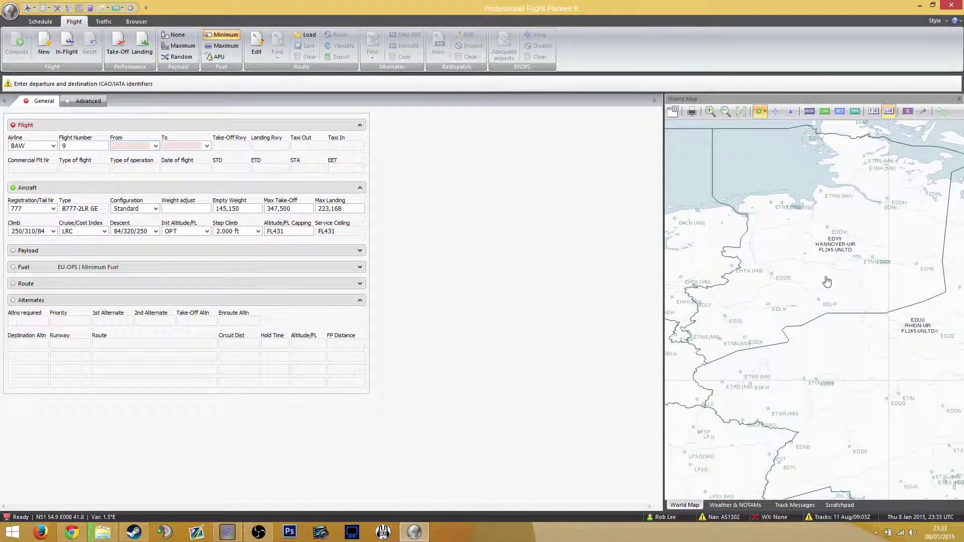
pyautogui.moveTo(827, 281); pyautogui.dragTo(788, 323)
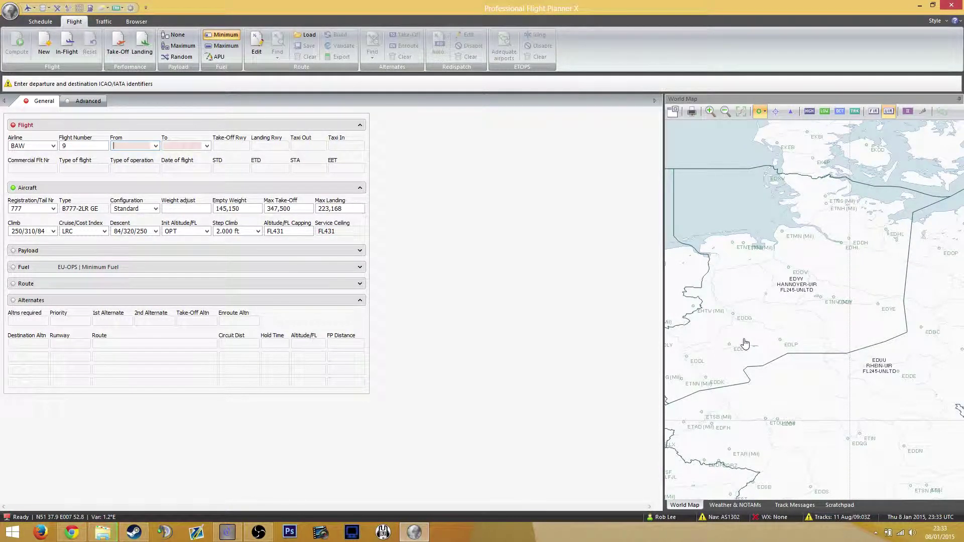
pyautogui.moveTo(749, 344); pyautogui.dragTo(873, 271)
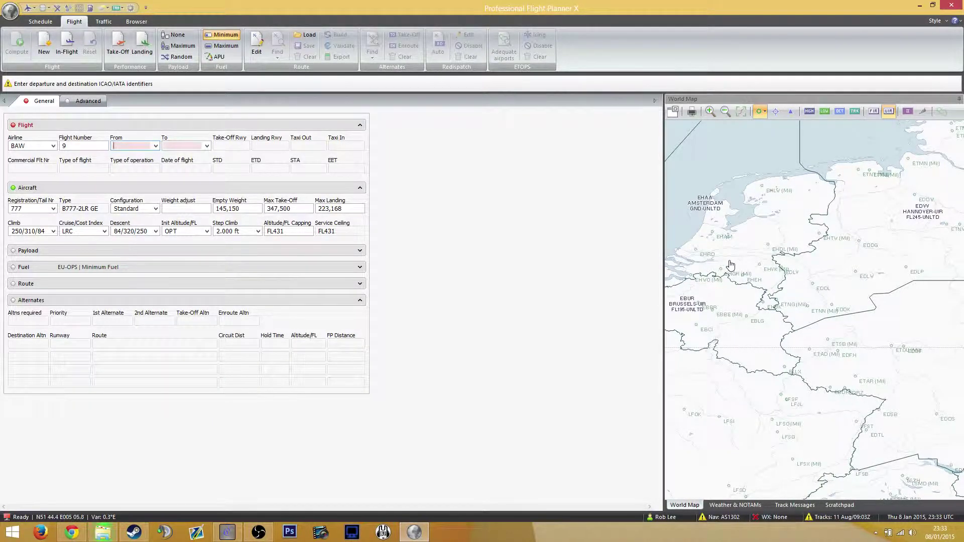
pyautogui.scroll(2, 734, 272)
# Step: Bring up EHAM's info card on the map, then reposition the map with Amsterdam at upper left
pyautogui.scroll(1, 733, 261)
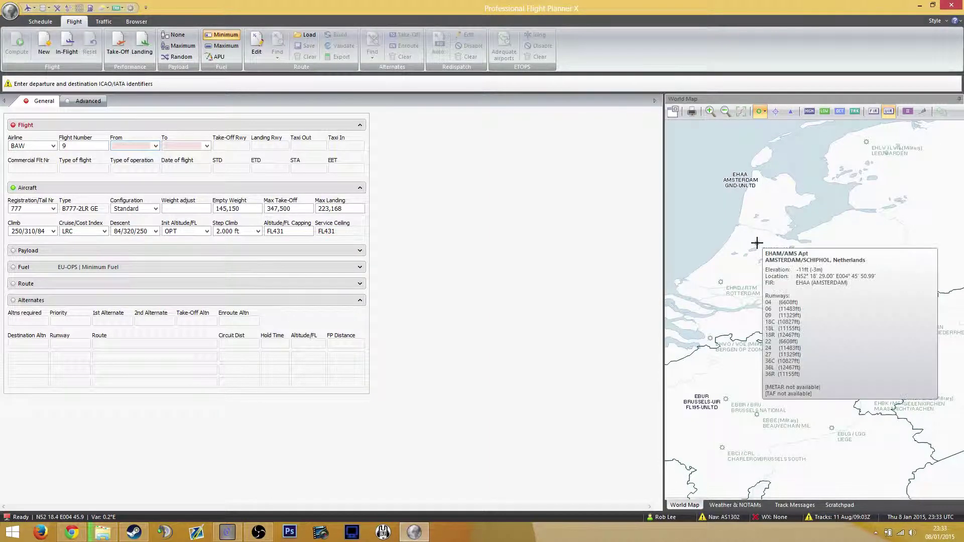
pyautogui.moveTo(755, 245)
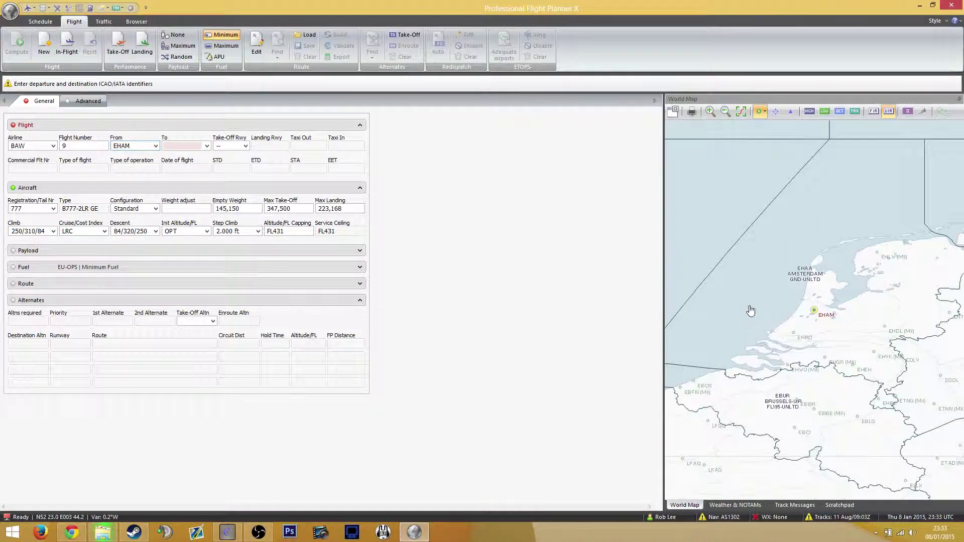
pyautogui.scroll(-1, 758, 324)
pyautogui.moveTo(764, 316); pyautogui.dragTo(715, 237)
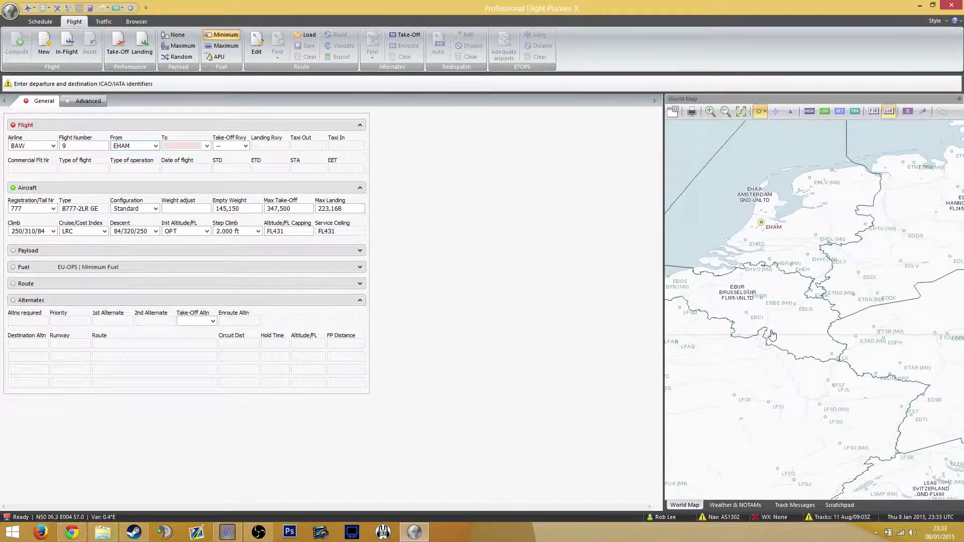
pyautogui.moveTo(797, 337); pyautogui.dragTo(778, 309)
# Step: Keep aircraft 777 in the registration list and pan the map south to Meiringen, Switzerland
pyautogui.click(52, 209)
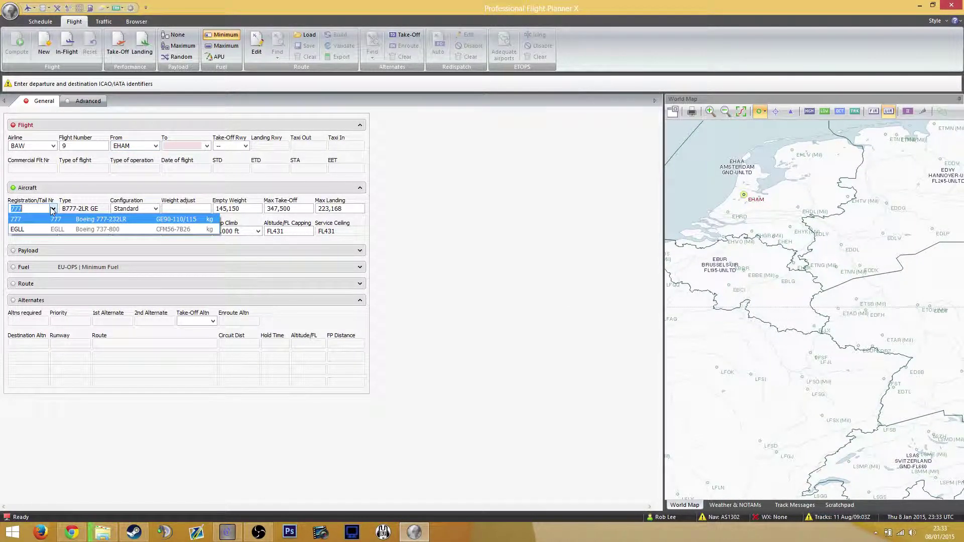
pyautogui.click(54, 209)
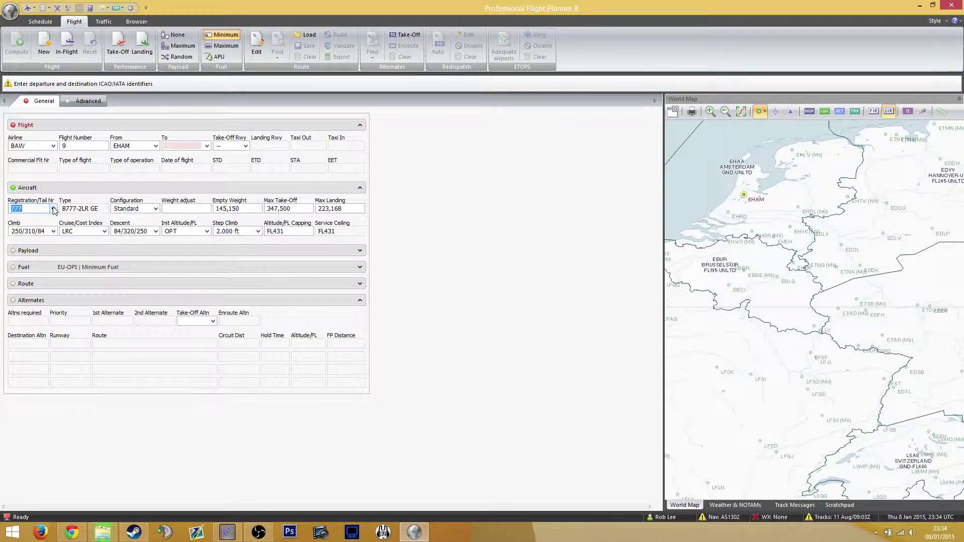
pyautogui.scroll(1, 765, 234)
pyautogui.scroll(1, 765, 233)
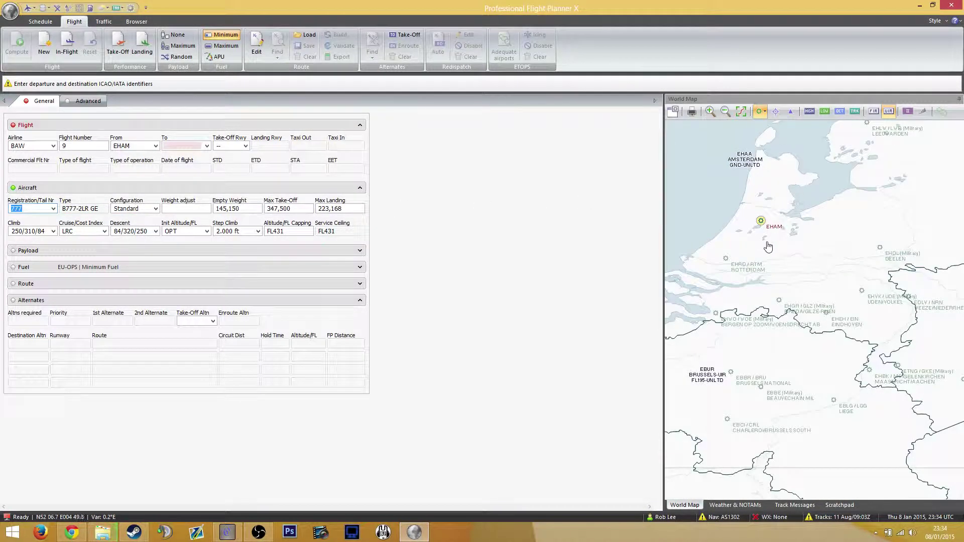
pyautogui.scroll(-2, 781, 247)
pyautogui.scroll(1, 742, 291)
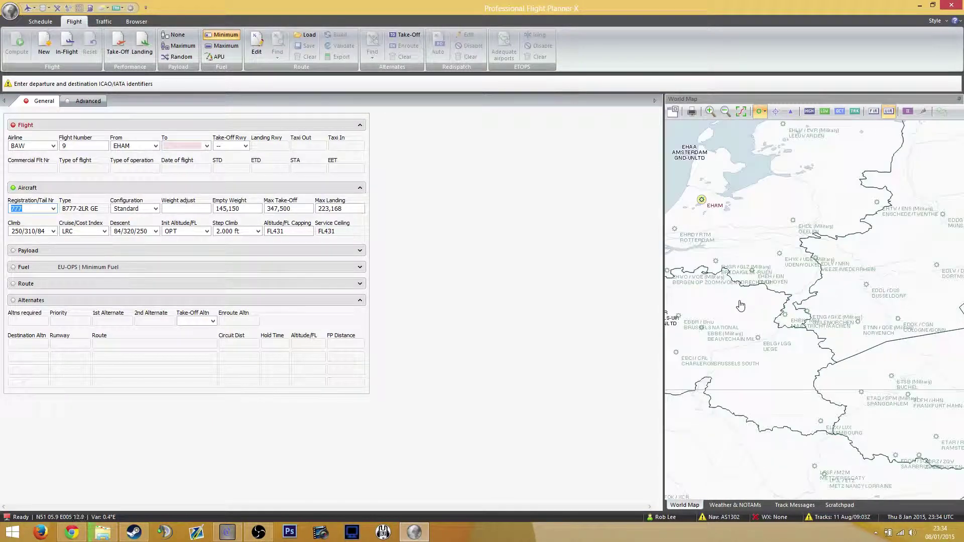
pyautogui.scroll(-2, 736, 268)
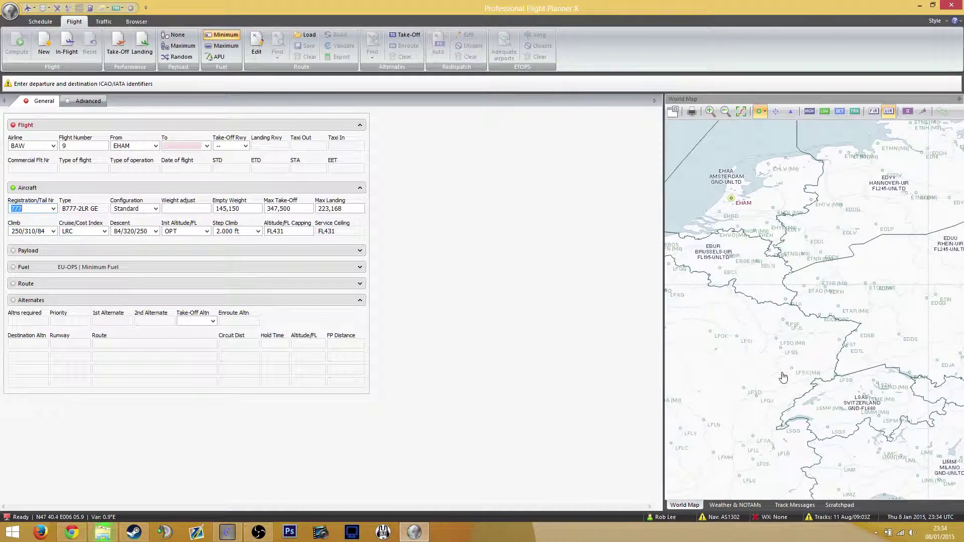
pyautogui.moveTo(782, 377); pyautogui.dragTo(739, 302)
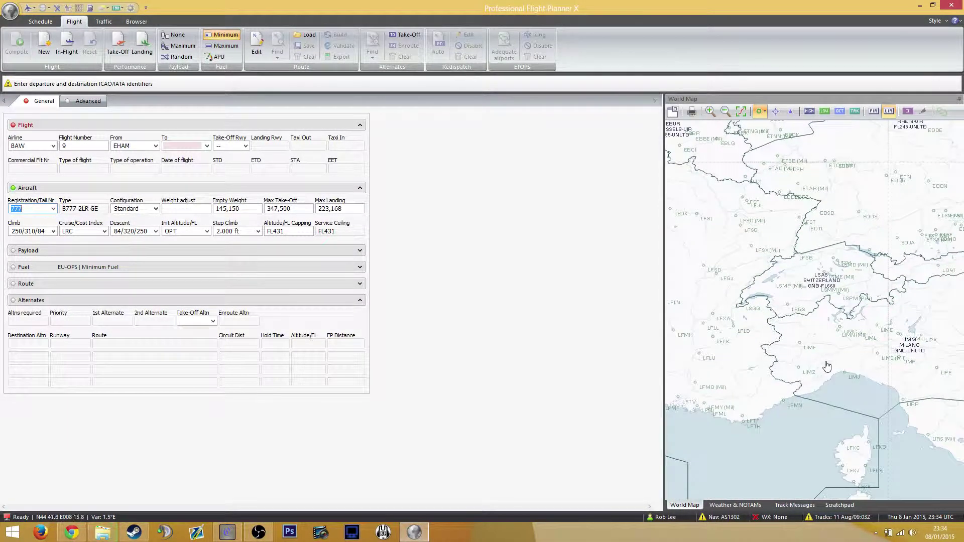
pyautogui.scroll(3, 798, 347)
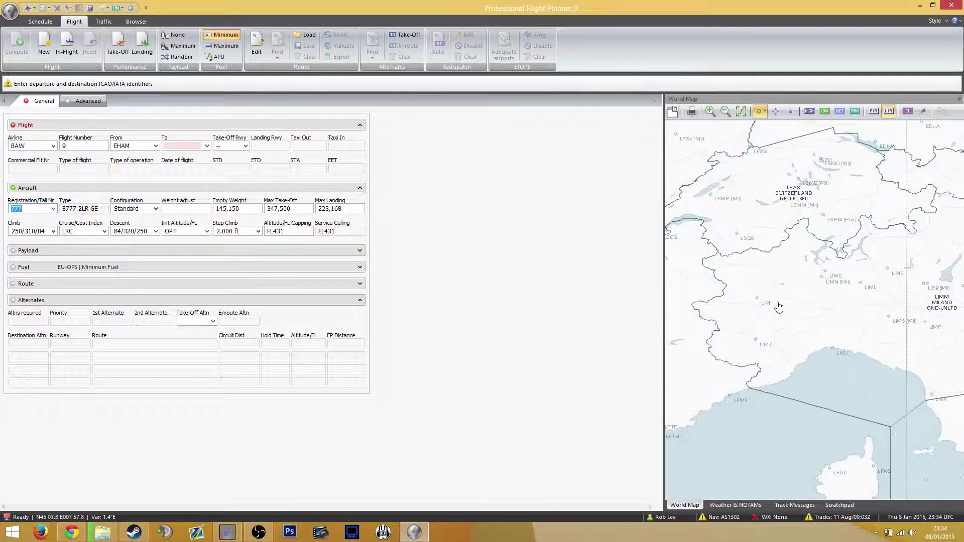
pyautogui.scroll(1, 777, 276)
pyautogui.moveTo(781, 275); pyautogui.dragTo(752, 325)
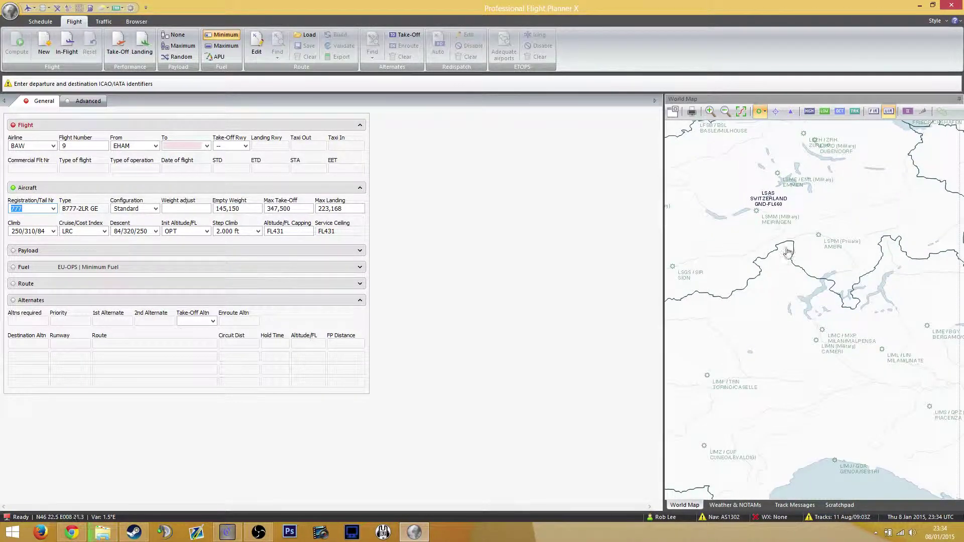
pyautogui.moveTo(835, 205); pyautogui.dragTo(836, 226)
# Step: Pan the map along the route from the LSMM end back to Amsterdam
pyautogui.scroll(3, 784, 279)
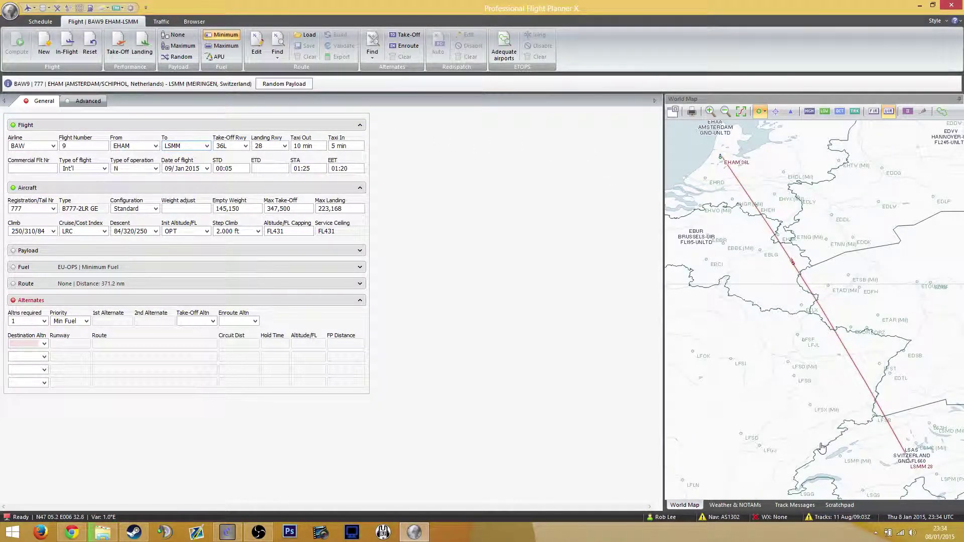
pyautogui.moveTo(821, 447); pyautogui.dragTo(777, 333)
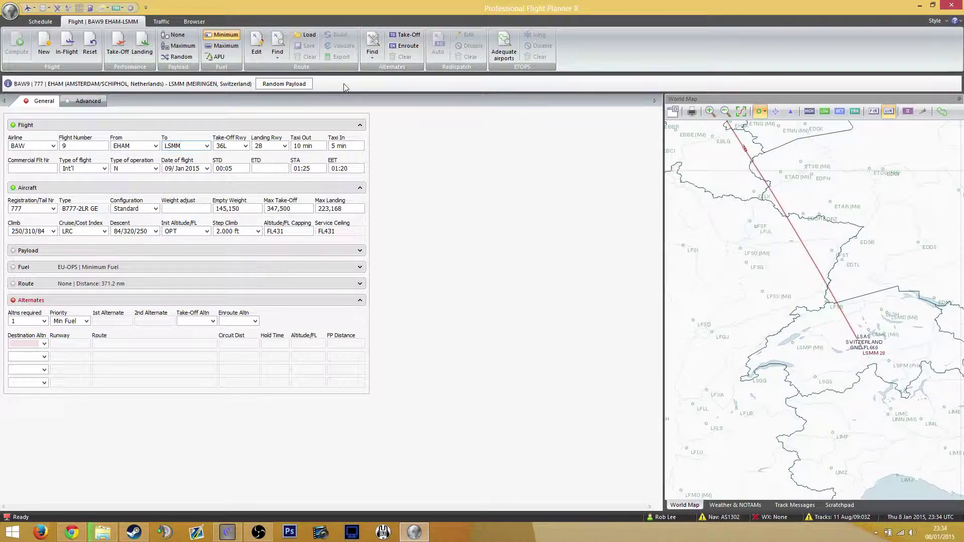
pyautogui.moveTo(730, 220); pyautogui.dragTo(803, 351)
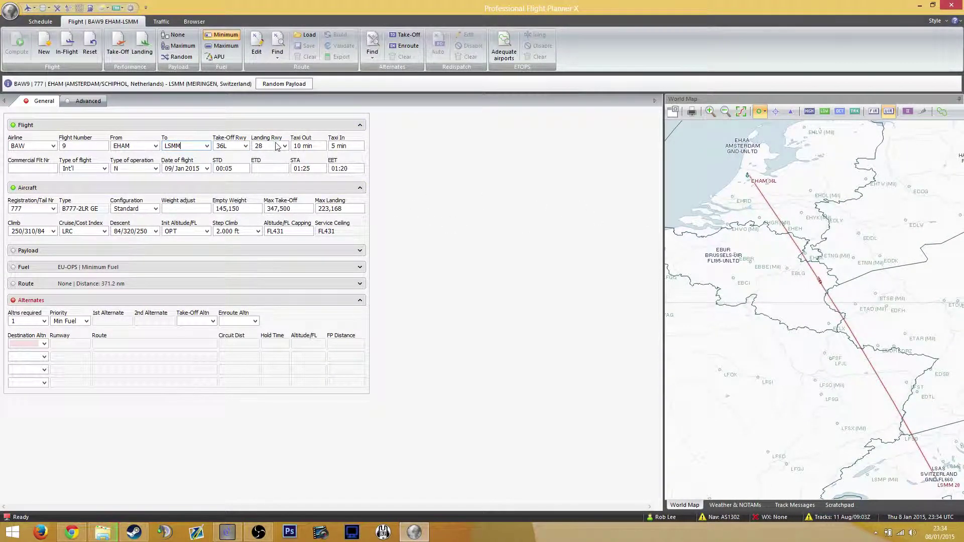
# Step: Keep runway 28 for landing at LSMM and runway 36L for take-off at EHAM
pyautogui.click(286, 147)
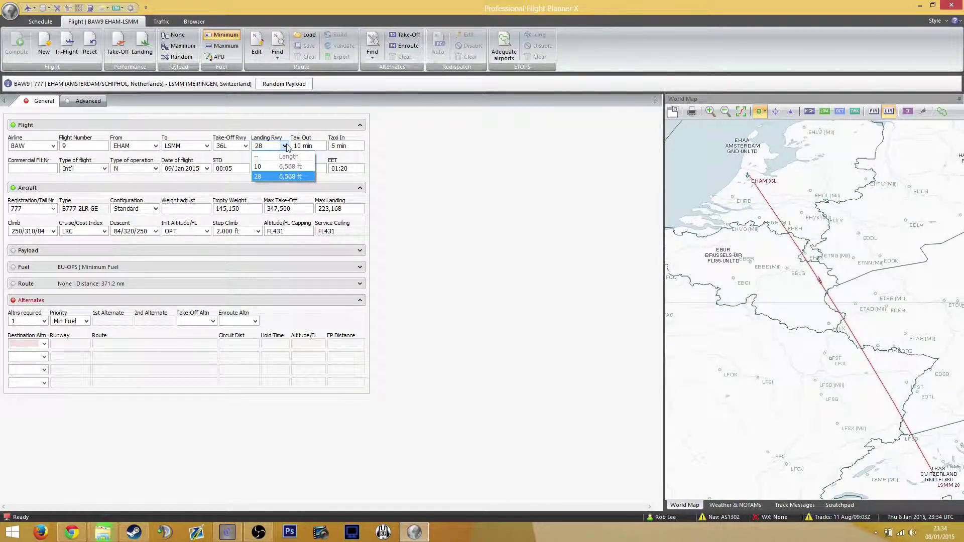
pyautogui.click(276, 147)
pyautogui.click(245, 146)
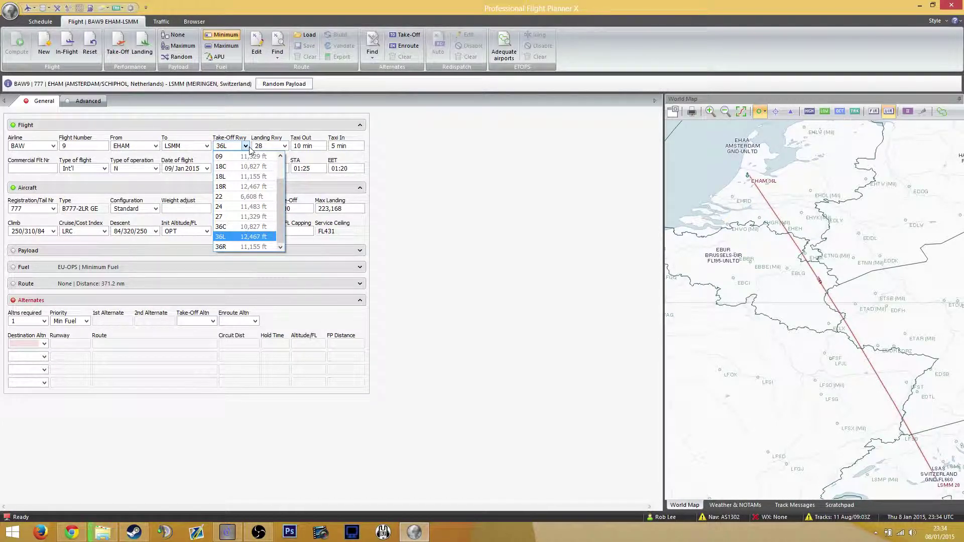
pyautogui.click(246, 146)
pyautogui.click(246, 146)
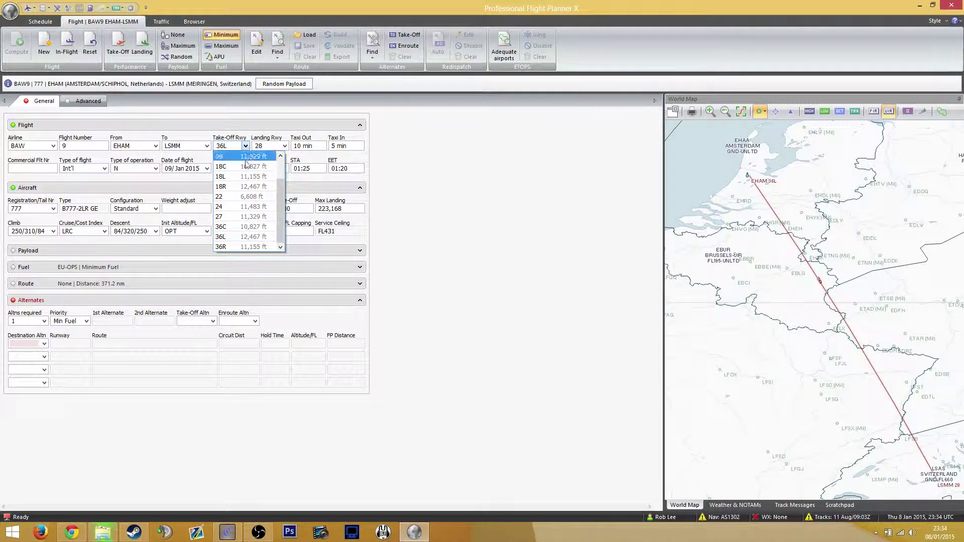
pyautogui.moveTo(280, 211); pyautogui.dragTo(280, 193)
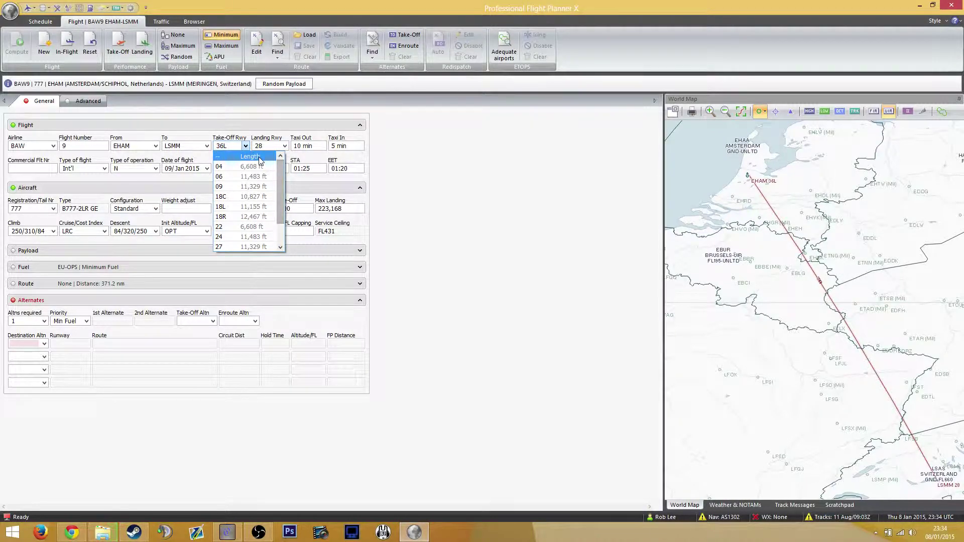
pyautogui.click(245, 146)
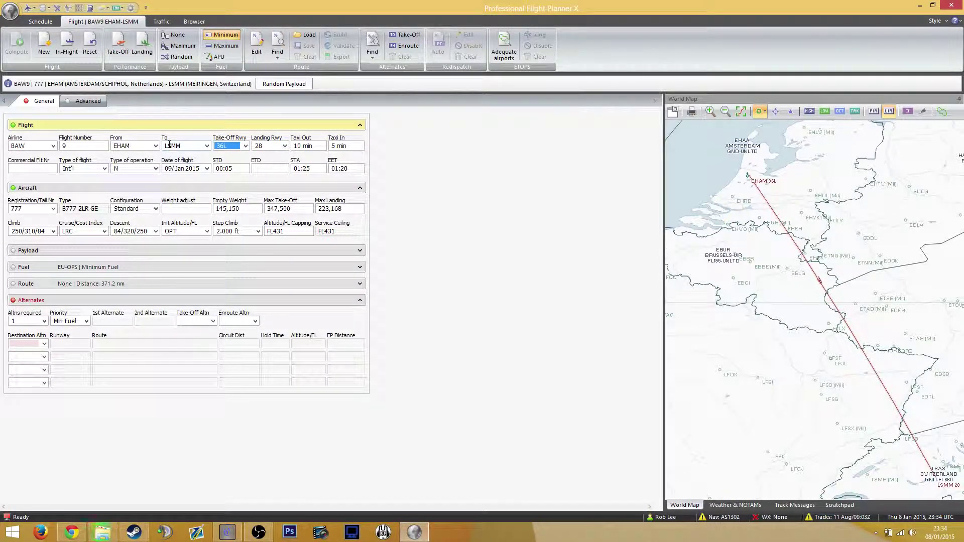
# Step: Keep the flight type International and the Standard aircraft configuration, then check the Aircraft Manager options
pyautogui.click(105, 169)
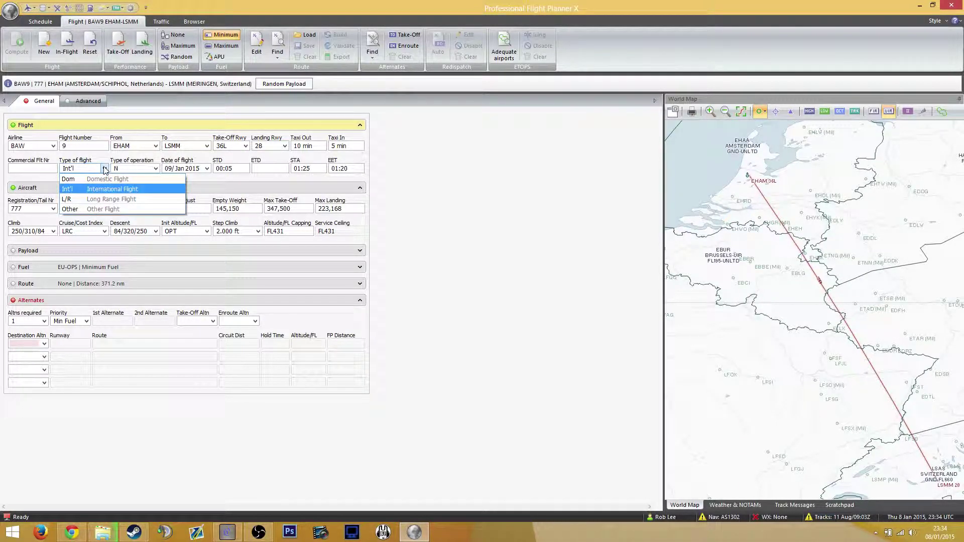
pyautogui.click(106, 169)
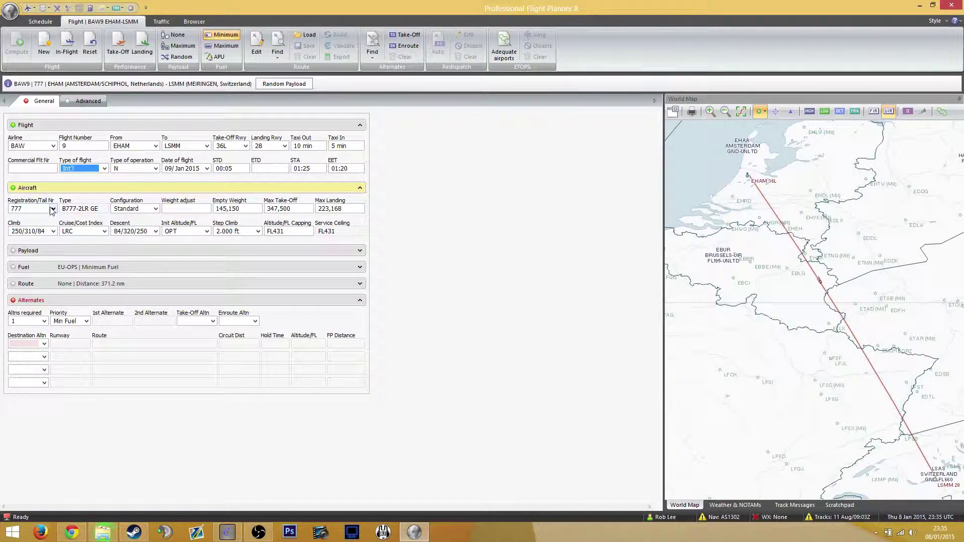
pyautogui.click(154, 213)
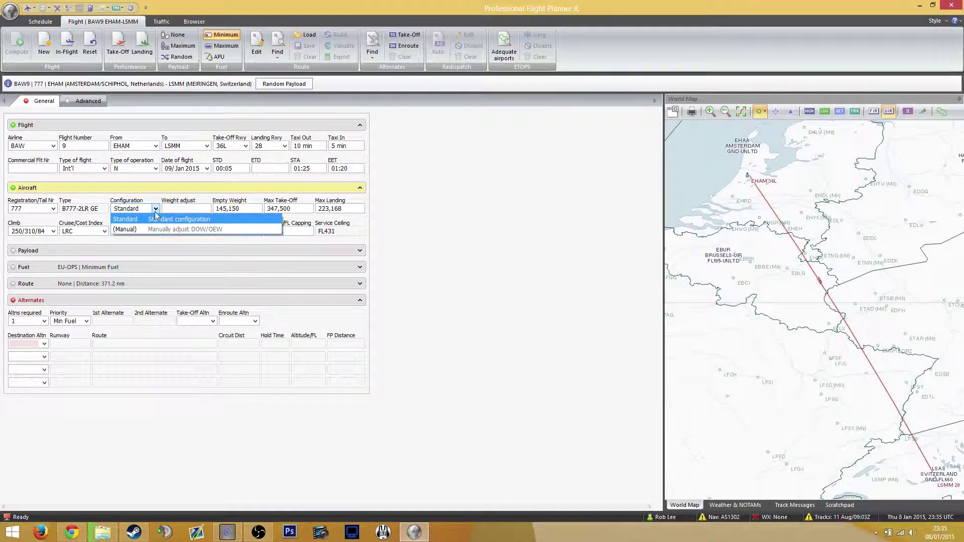
pyautogui.click(155, 210)
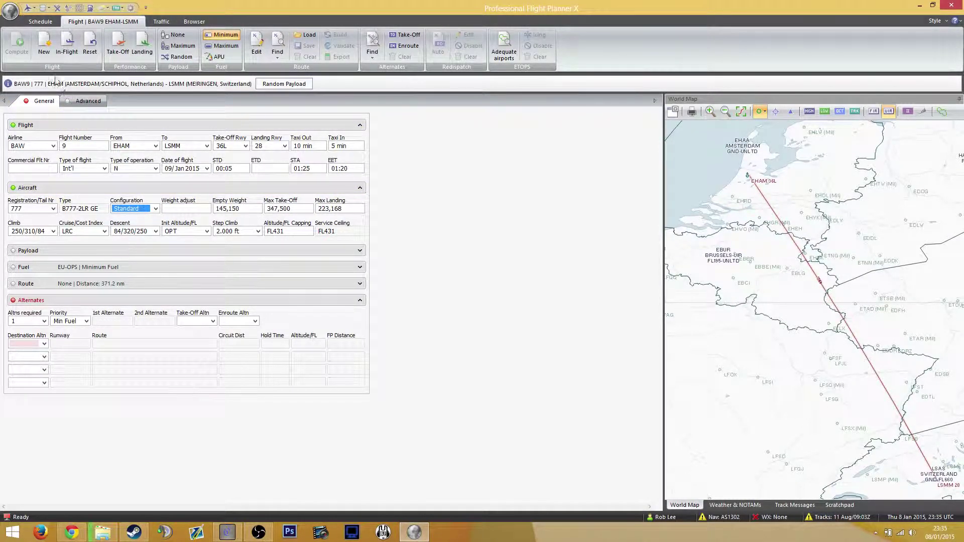
pyautogui.click(29, 8)
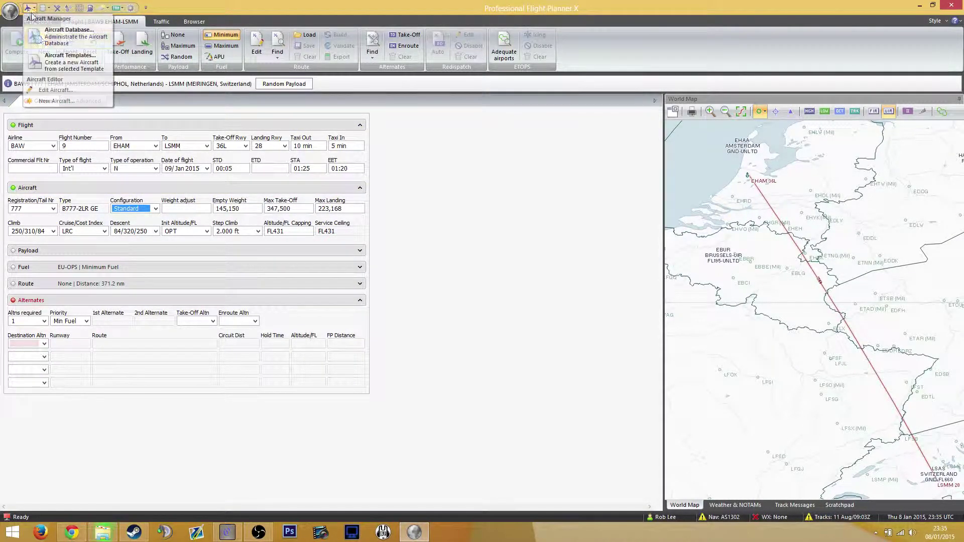
pyautogui.click(32, 8)
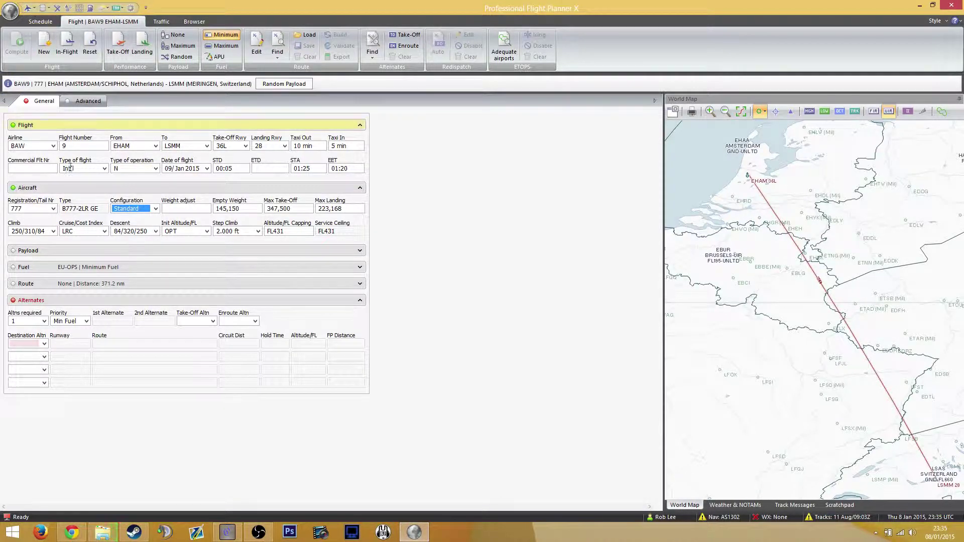
# Step: Apply a random payload of 226 adults and 6 children (33,224 payload), then expand fuel details
pyautogui.click(42, 252)
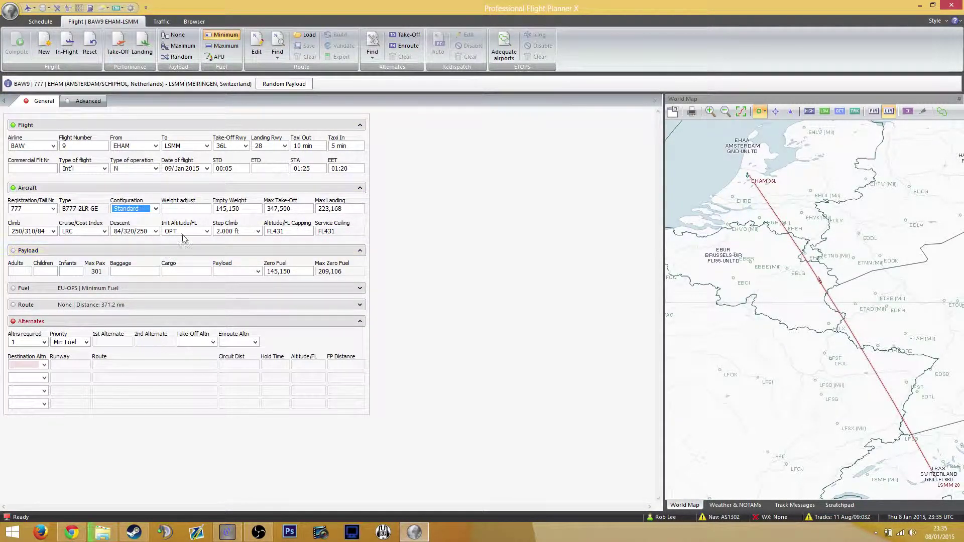
pyautogui.click(281, 85)
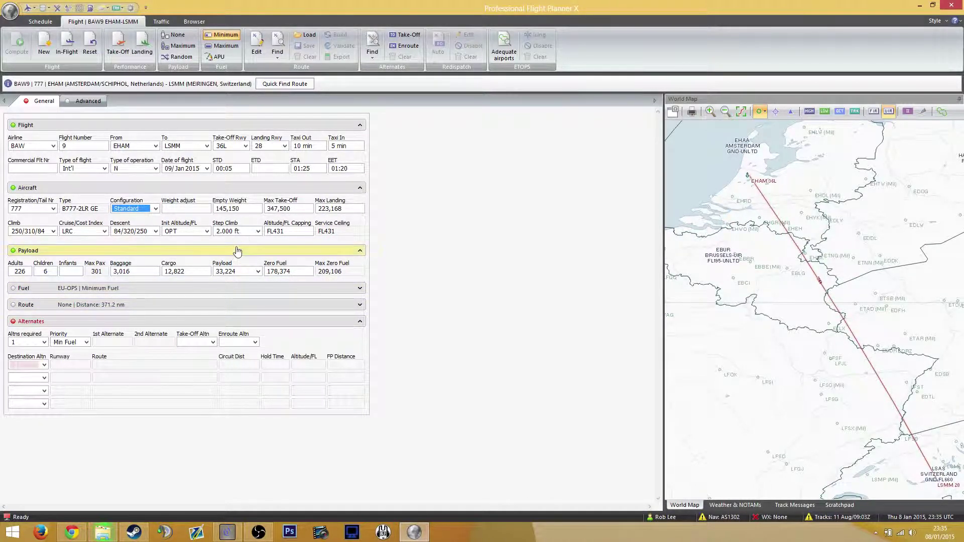
pyautogui.click(138, 289)
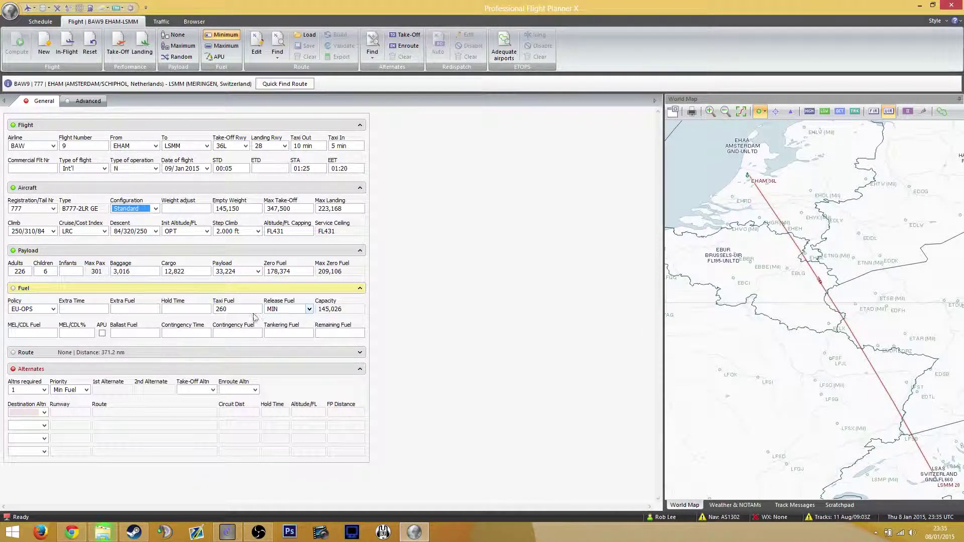
# Step: Leave release fuel at MIN after trying MAX, and enter 00:30 for hold and extra time
pyautogui.click(310, 310)
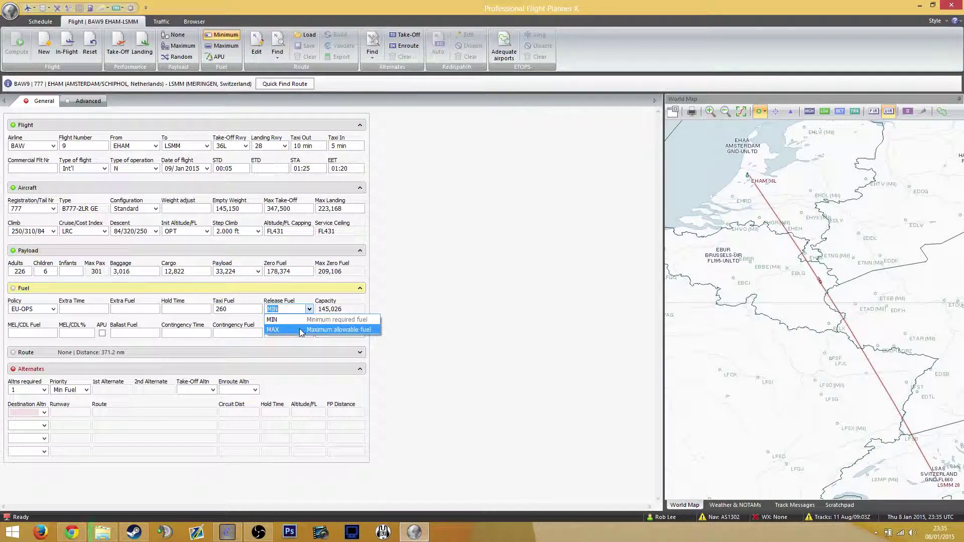
pyautogui.click(300, 329)
pyautogui.click(309, 309)
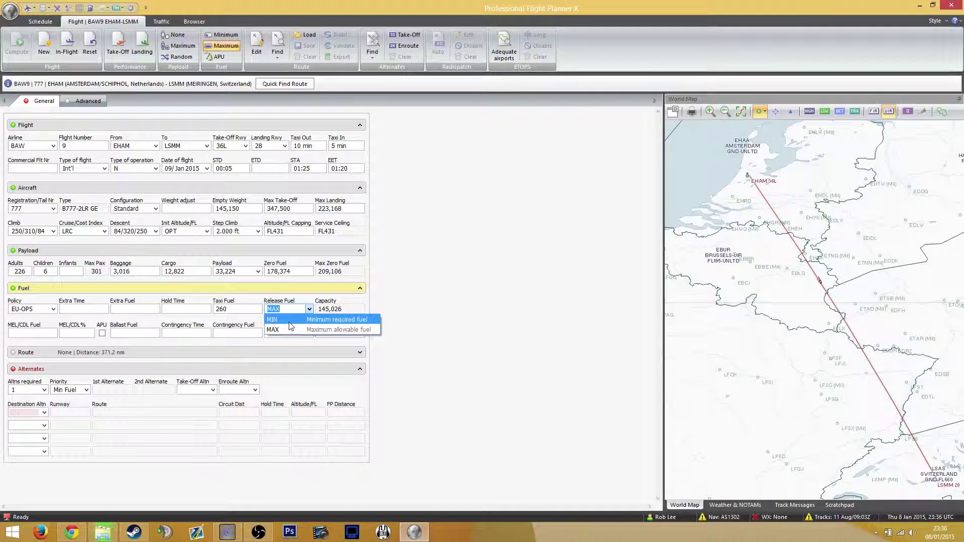
pyautogui.click(290, 322)
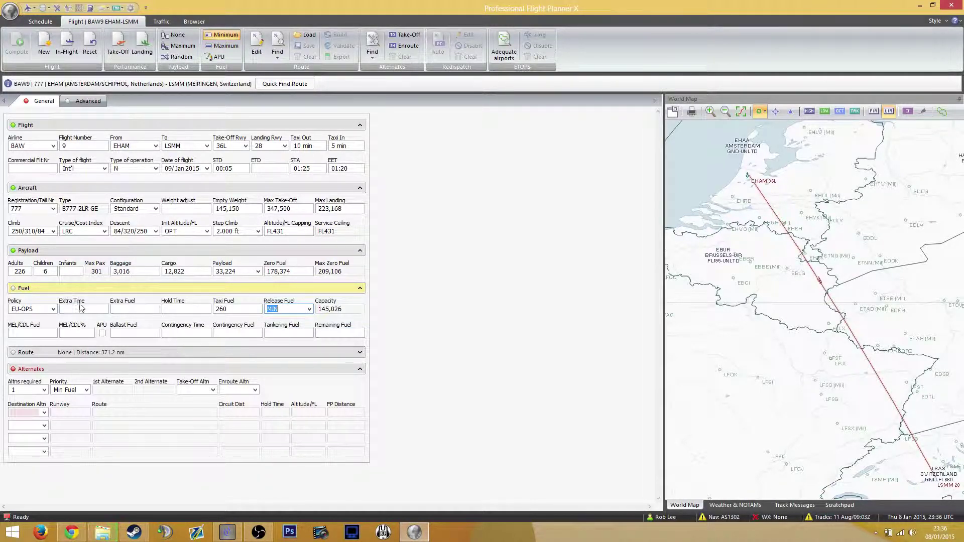
pyautogui.click(179, 309)
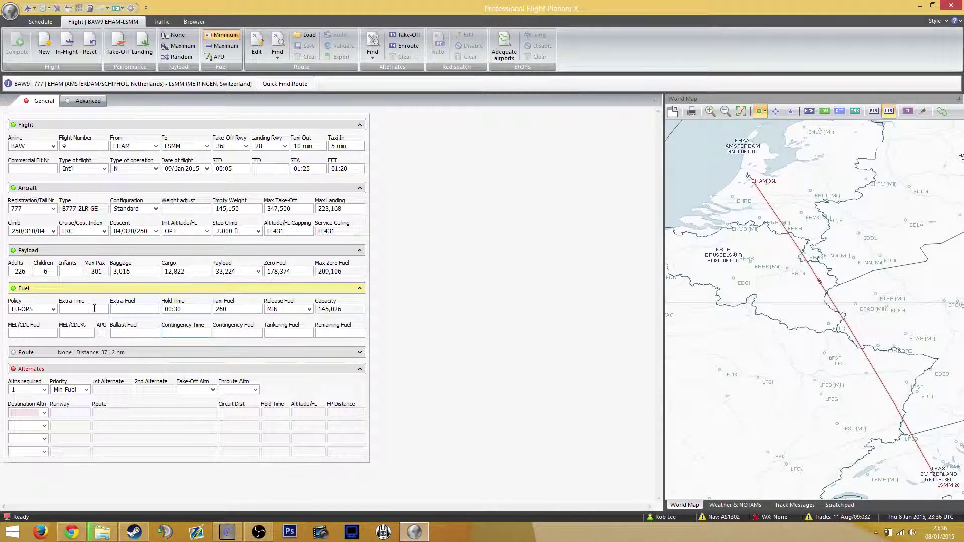
pyautogui.click(94, 309)
pyautogui.click(70, 335)
# Step: Expand the Route details in PFPX and switch to the RouteFinder page in Chrome
pyautogui.click(55, 353)
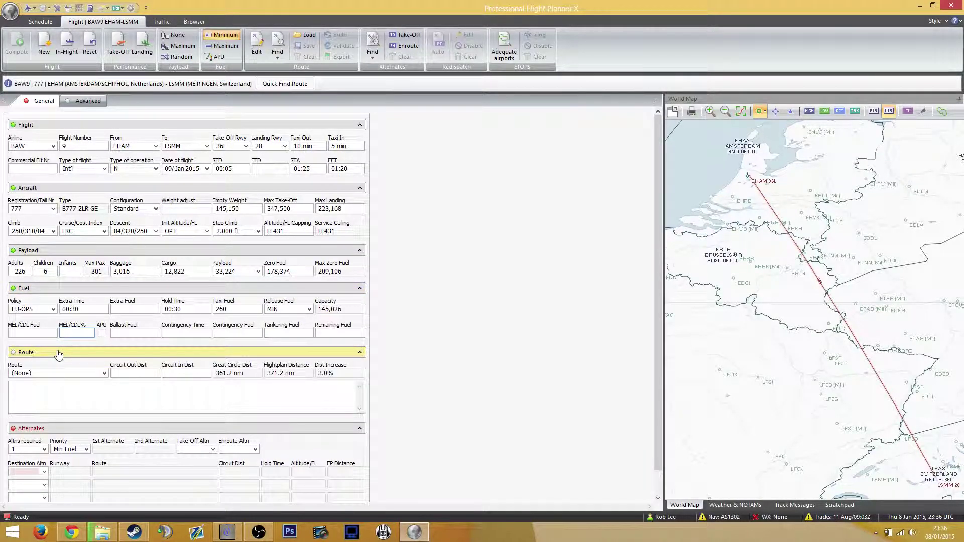
pyautogui.click(62, 531)
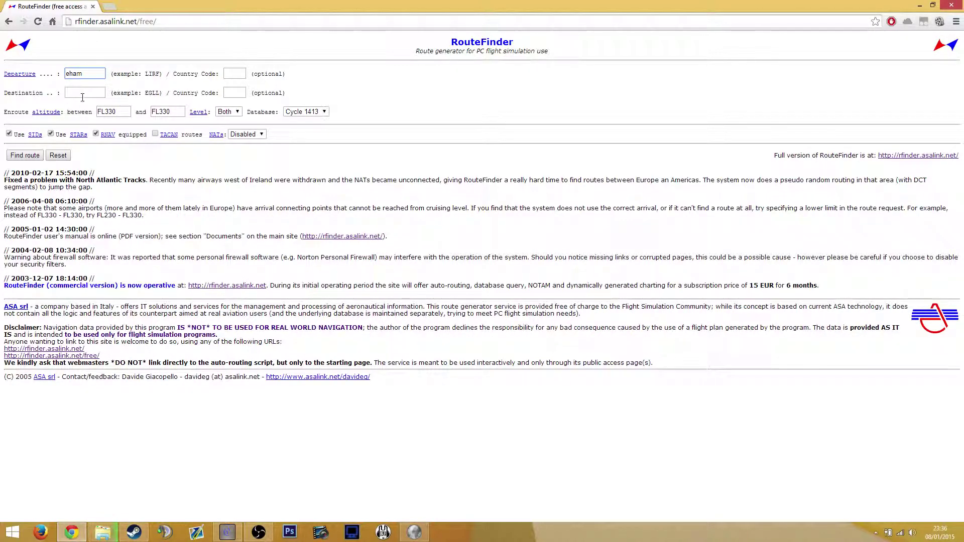
# Step: Enter LSMM as the destination airport in RouteFinder
pyautogui.click(82, 97)
pyautogui.click(70, 533)
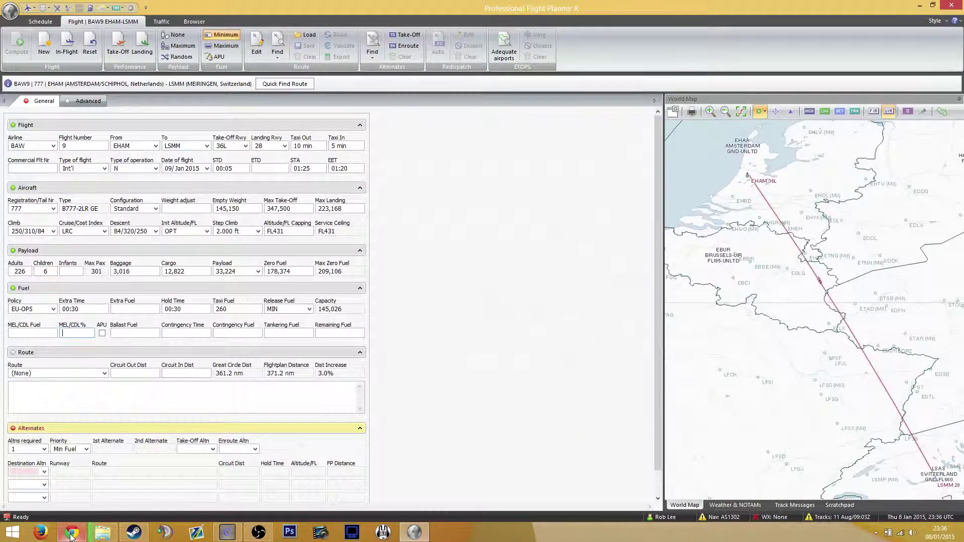
pyautogui.hotkey('alt', 'Tab')
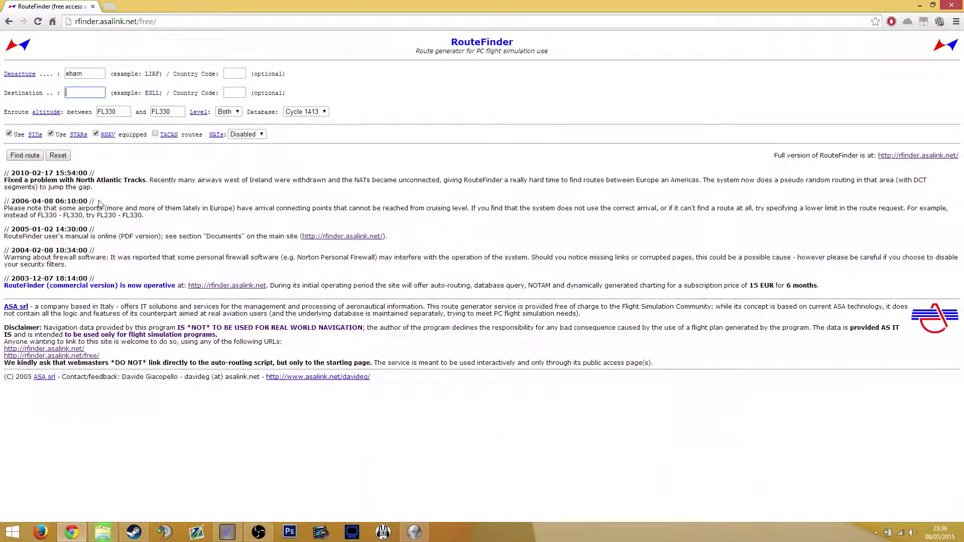
pyautogui.write('lsmm')
# Step: Set the cruise altitude range to FL230 minimum and FL400 maximum
pyautogui.moveTo(106, 112); pyautogui.dragTo(129, 112)
pyautogui.press('BackSpace')
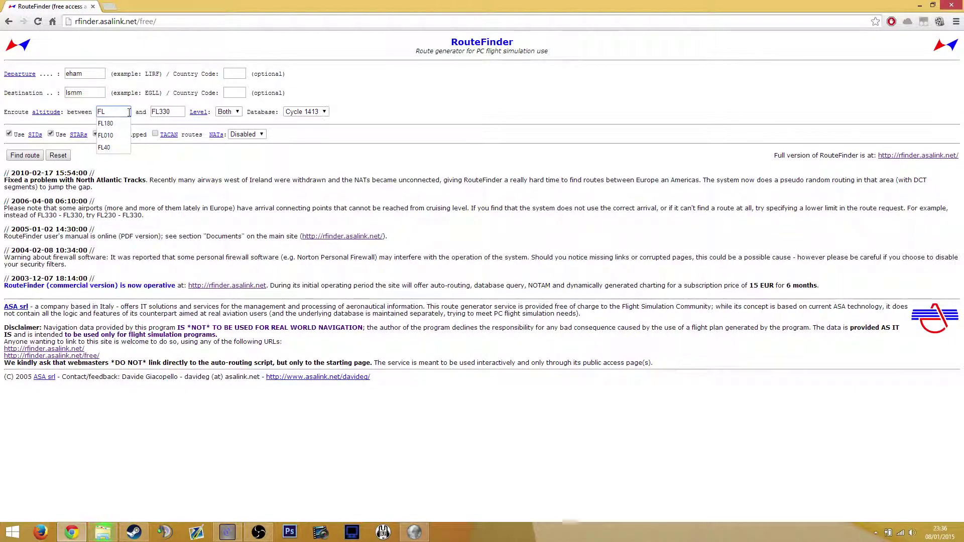
pyautogui.write('230')
pyautogui.moveTo(160, 111); pyautogui.dragTo(184, 110)
pyautogui.press('BackSpace')
pyautogui.write('400')
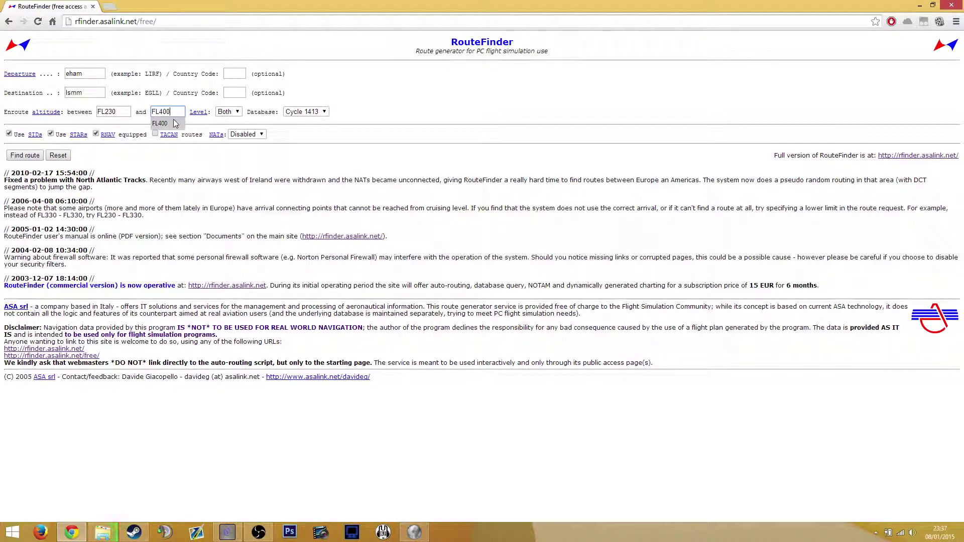
pyautogui.click(175, 124)
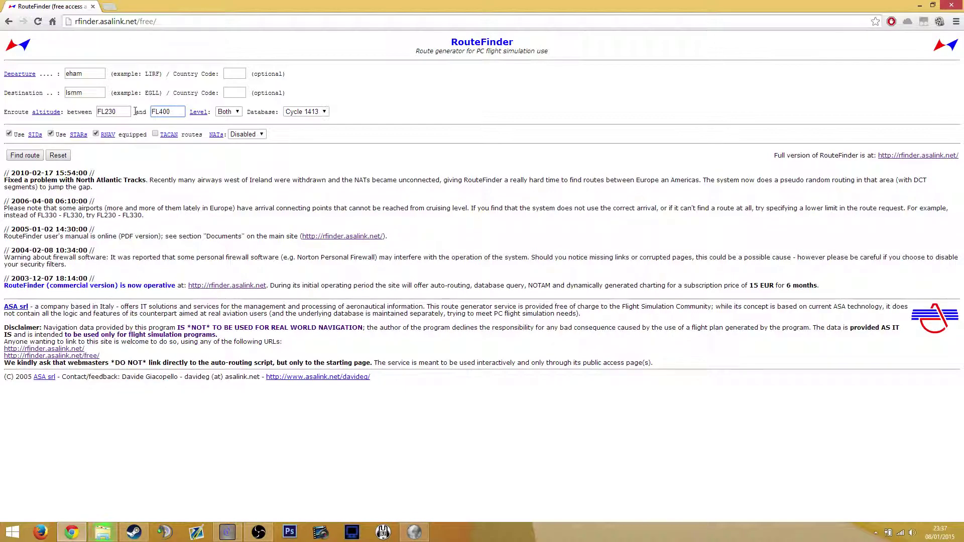
# Step: Choose the Cycle 1212 navigation database and compute the EHAM–LSMM route
pyautogui.click(305, 112)
pyautogui.scroll(-2, 325, 214)
pyautogui.scroll(-6, 325, 214)
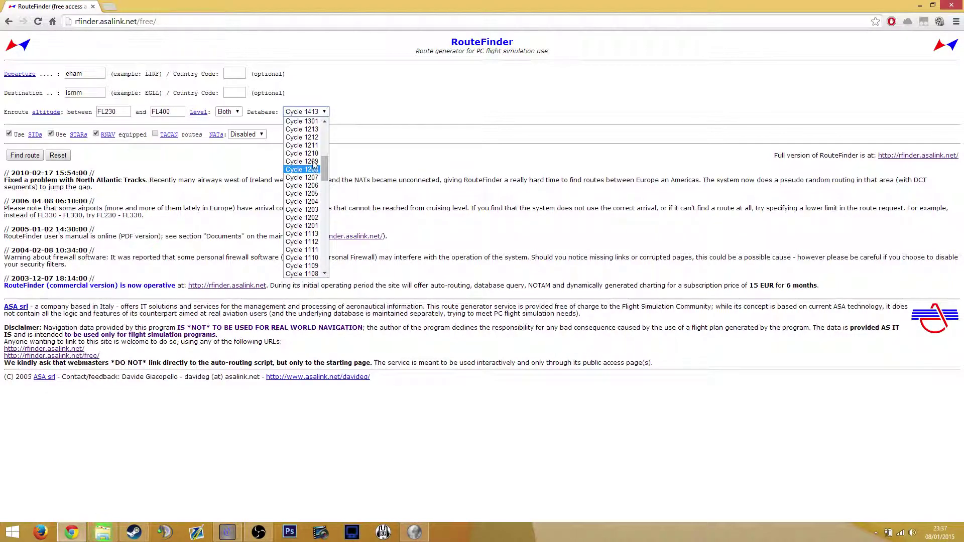
pyautogui.click(315, 137)
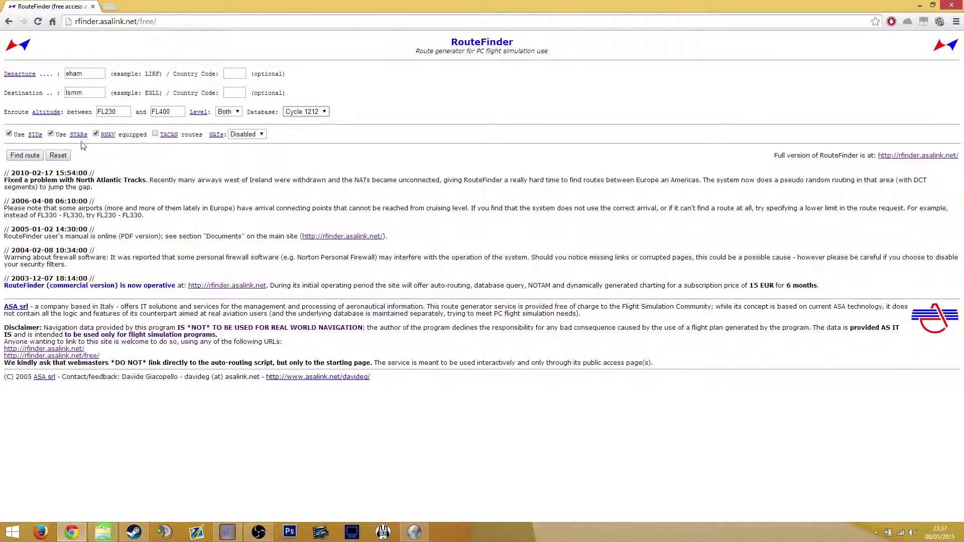
pyautogui.click(23, 156)
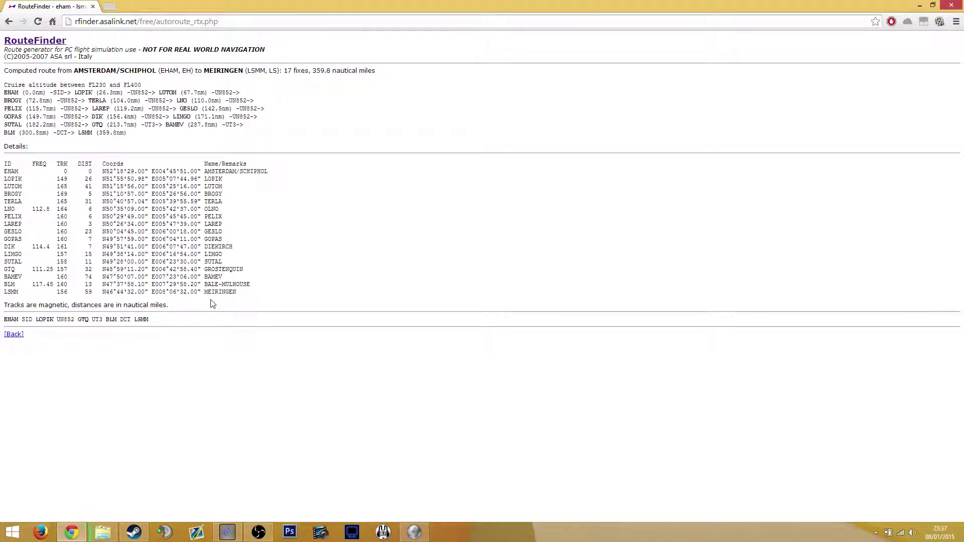
# Step: Select and copy the route string EHAM SID LOPIK UN852 GTQ UT3 BLM DCT LSMM
pyautogui.moveTo(227, 290); pyautogui.dragTo(4, 162)
pyautogui.click(11, 164)
pyautogui.moveTo(176, 325); pyautogui.dragTo(7, 319)
pyautogui.rightClick(12, 317)
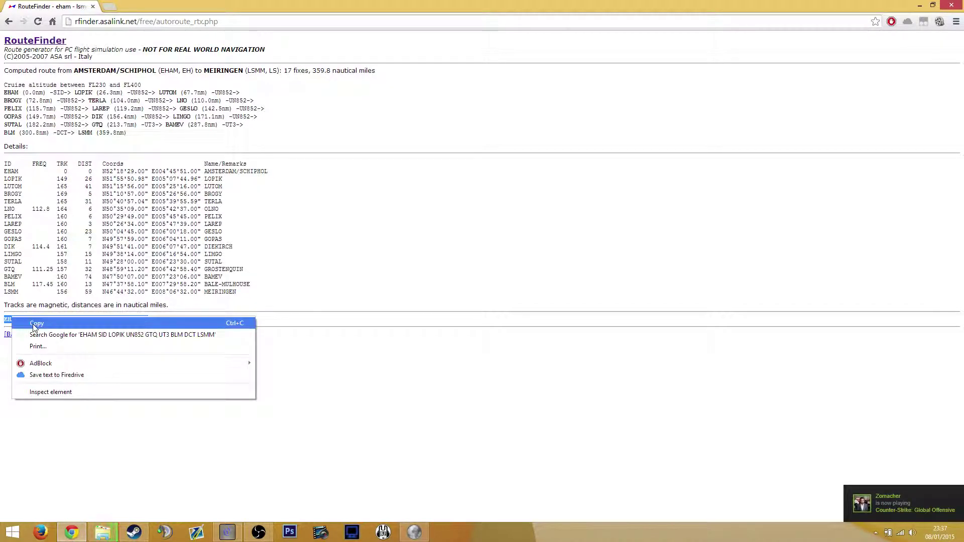
pyautogui.click(35, 325)
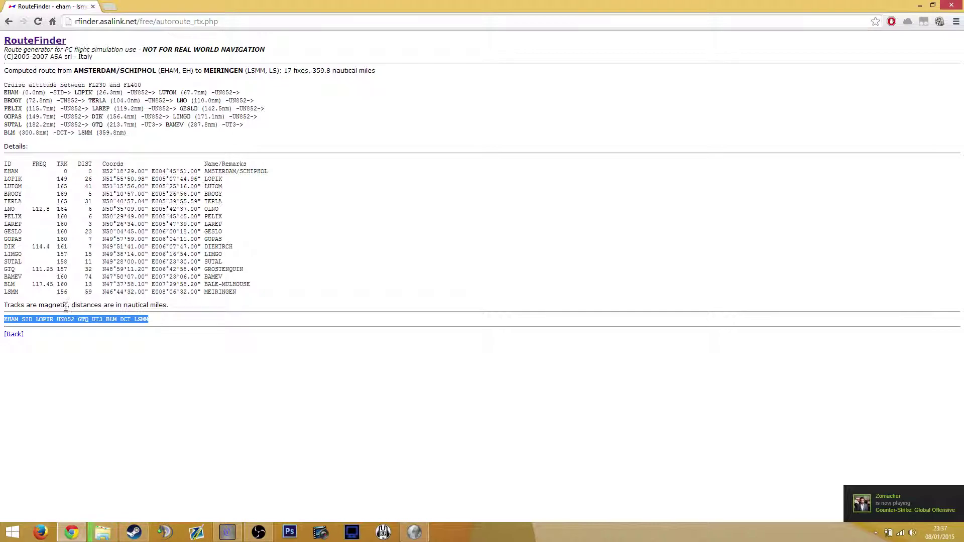
pyautogui.click(414, 532)
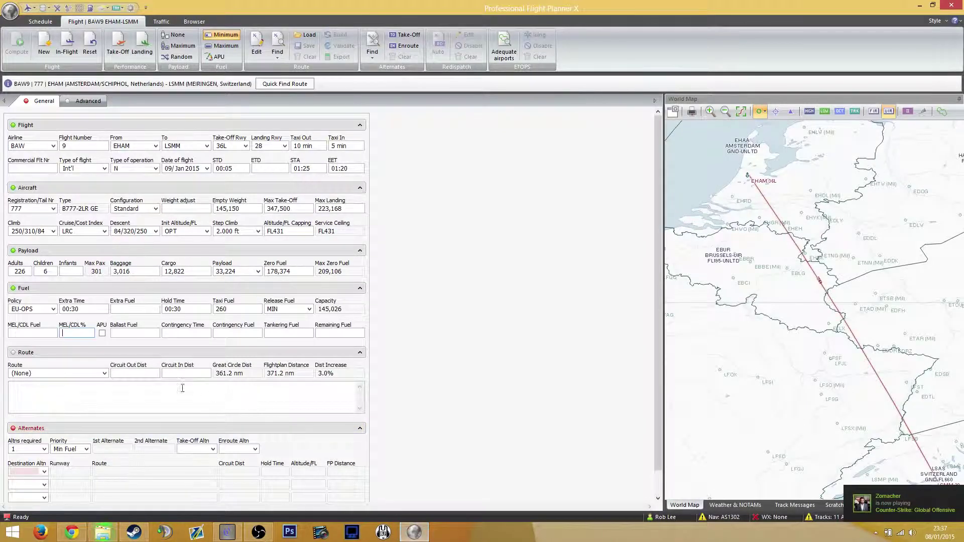
pyautogui.click(81, 391)
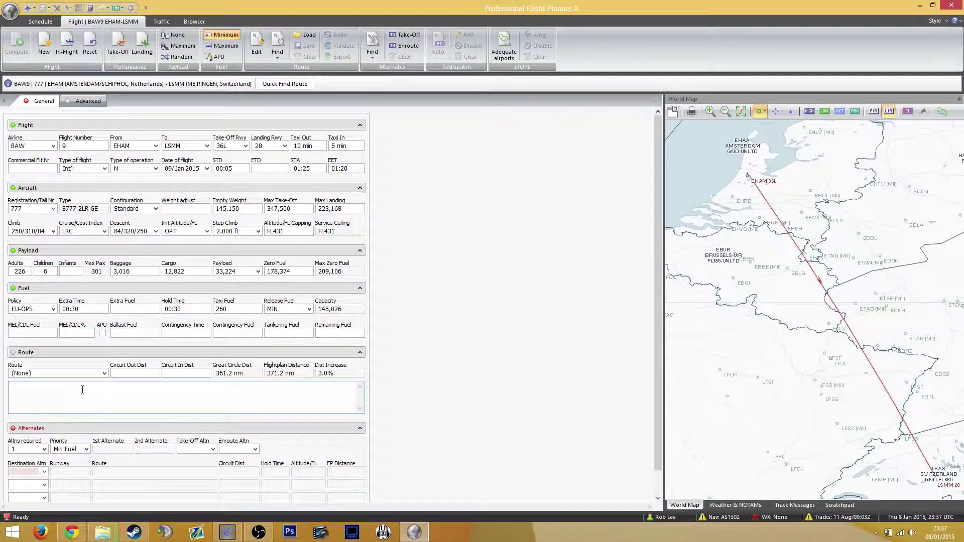
pyautogui.hotkey('ctrl', 'v')
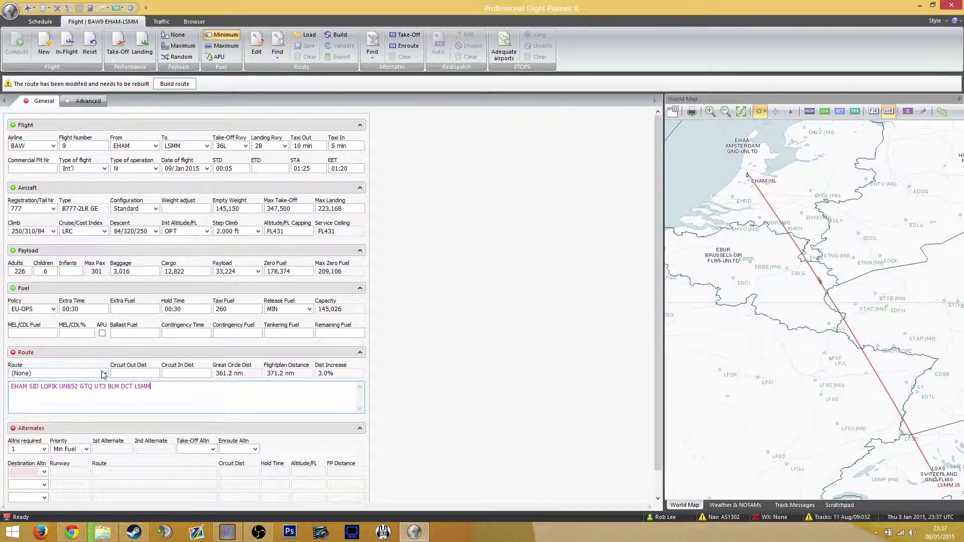
pyautogui.click(104, 374)
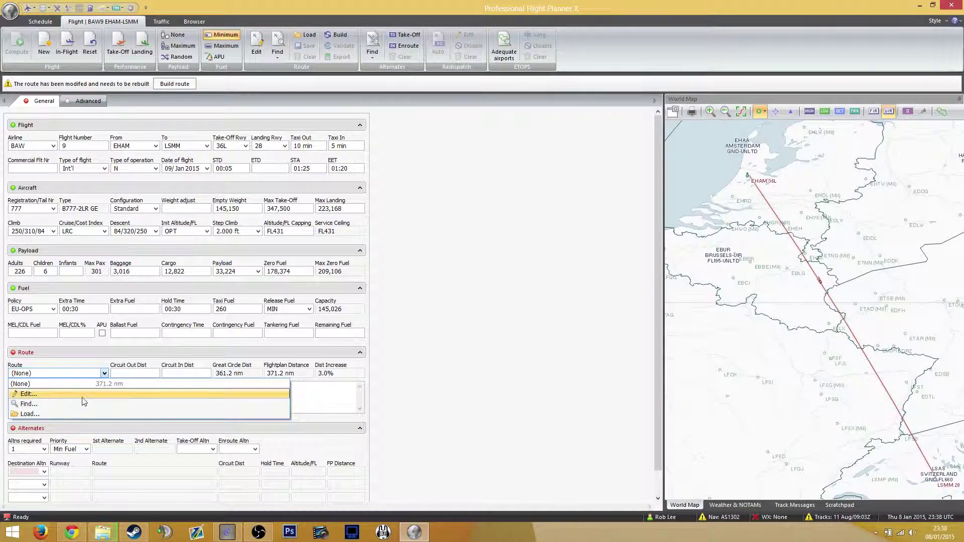
pyautogui.click(77, 385)
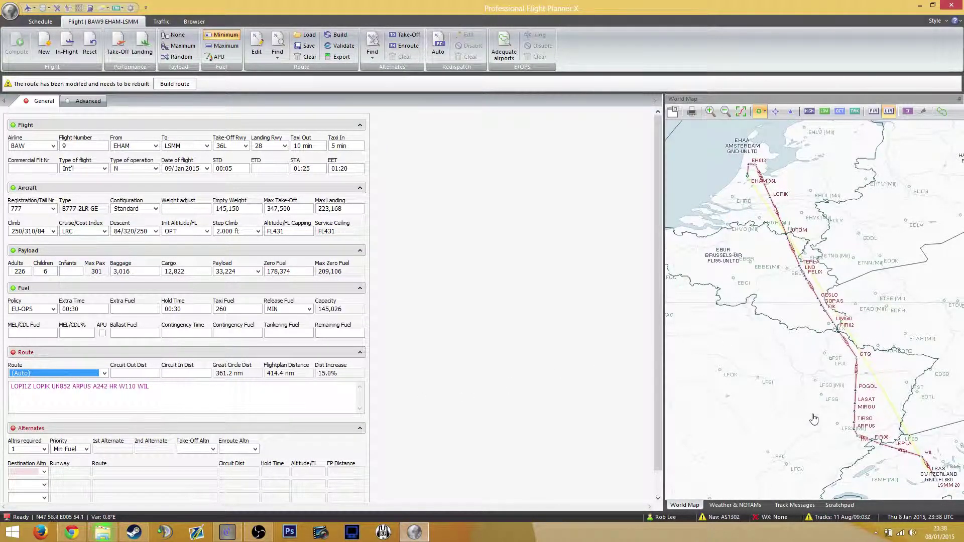
pyautogui.scroll(-1, 808, 414)
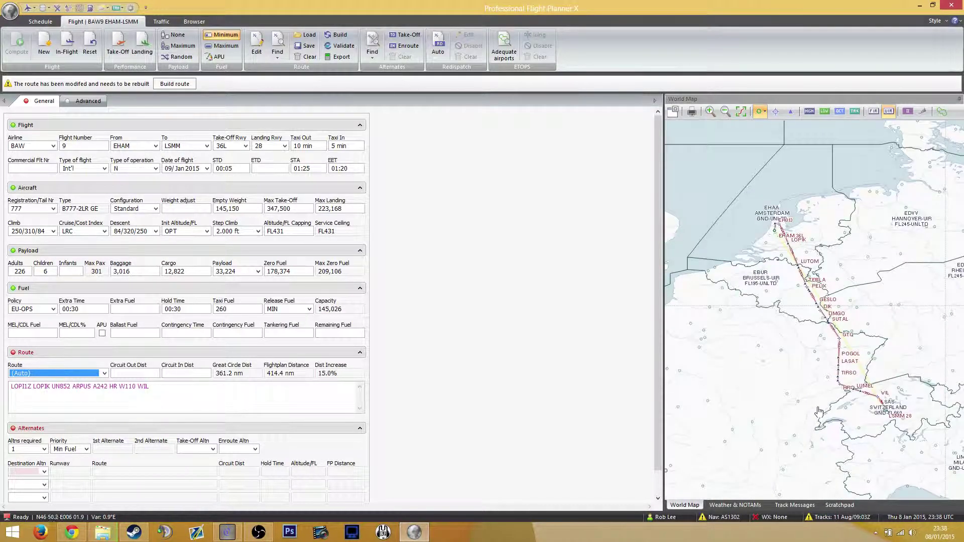
pyautogui.scroll(4, 747, 372)
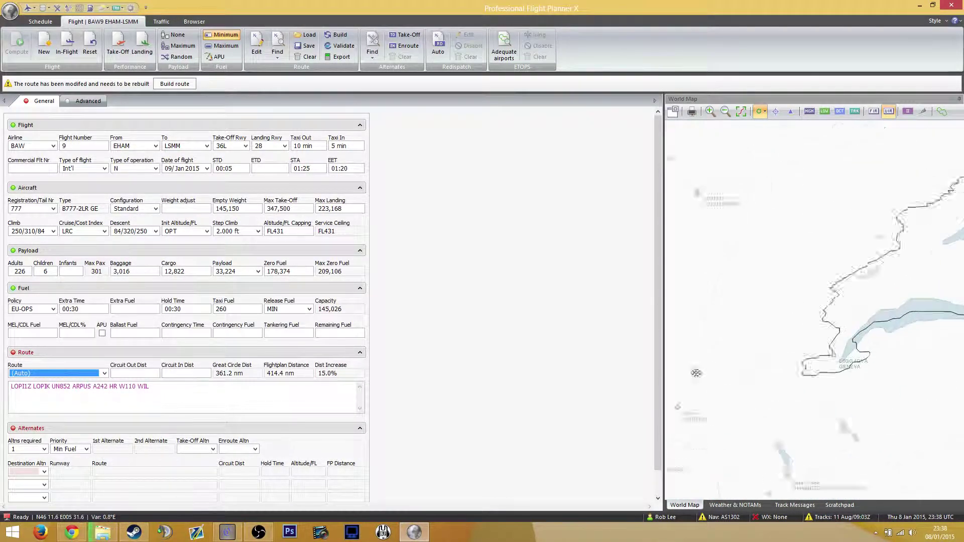
pyautogui.moveTo(748, 371); pyautogui.dragTo(693, 407)
pyautogui.moveTo(824, 322); pyautogui.dragTo(763, 357)
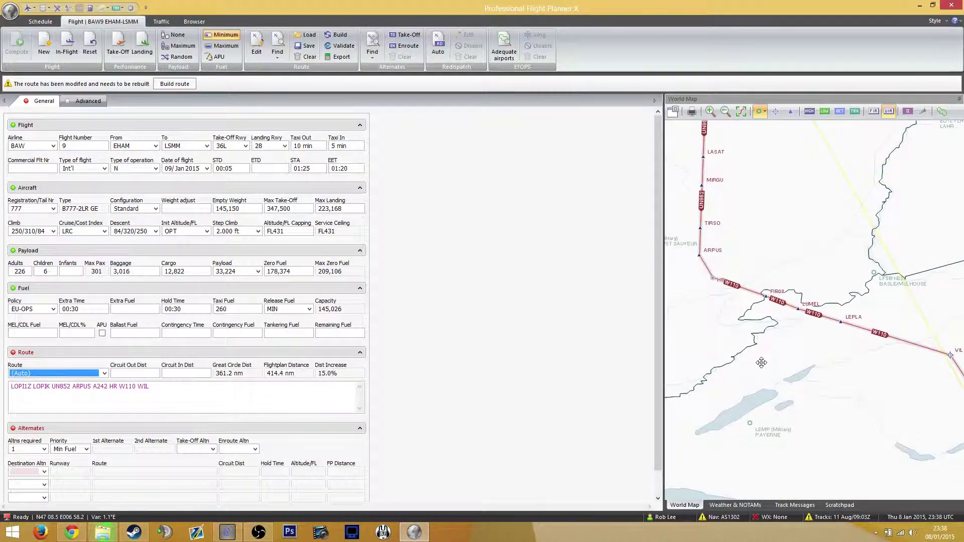
pyautogui.moveTo(770, 188); pyautogui.dragTo(813, 359)
pyautogui.moveTo(800, 264); pyautogui.dragTo(800, 357)
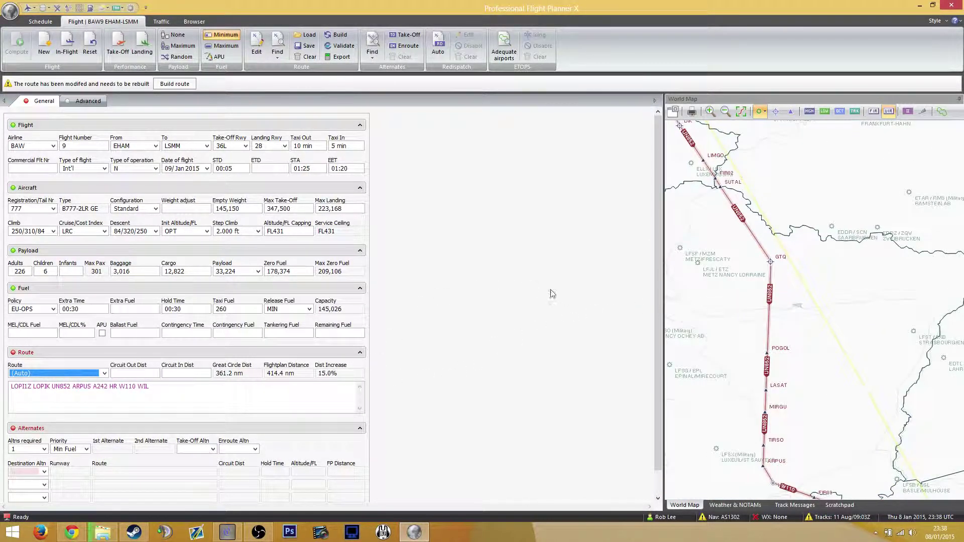
pyautogui.scroll(-3, 738, 276)
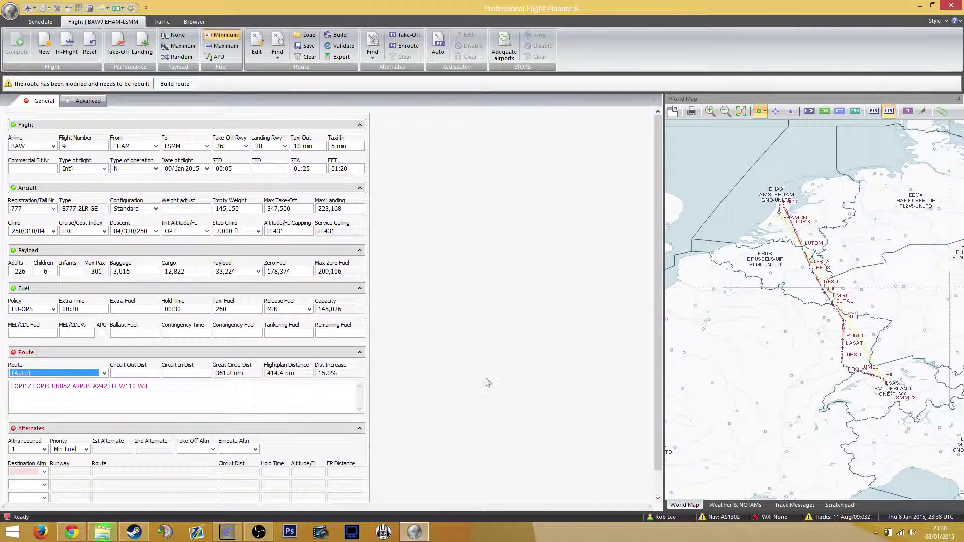
pyautogui.click(71, 533)
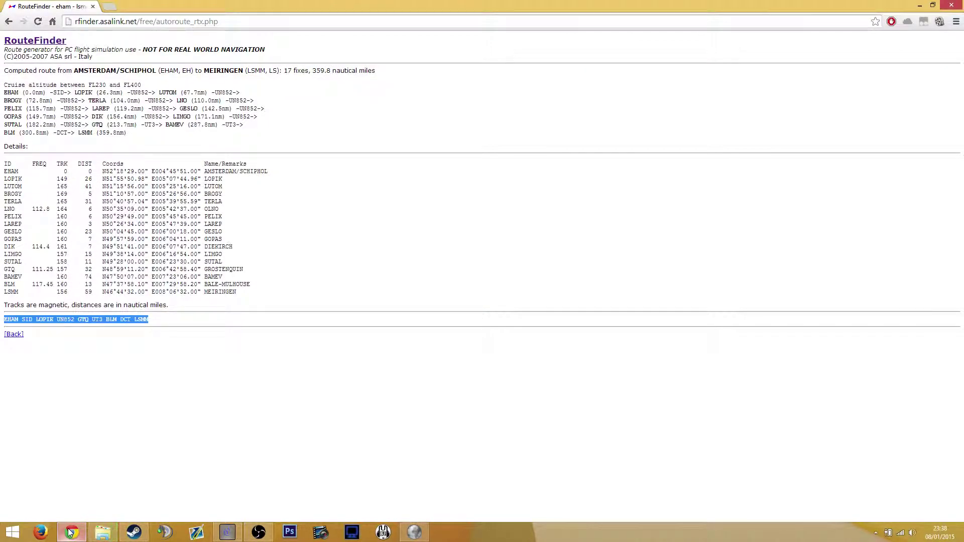
pyautogui.click(71, 532)
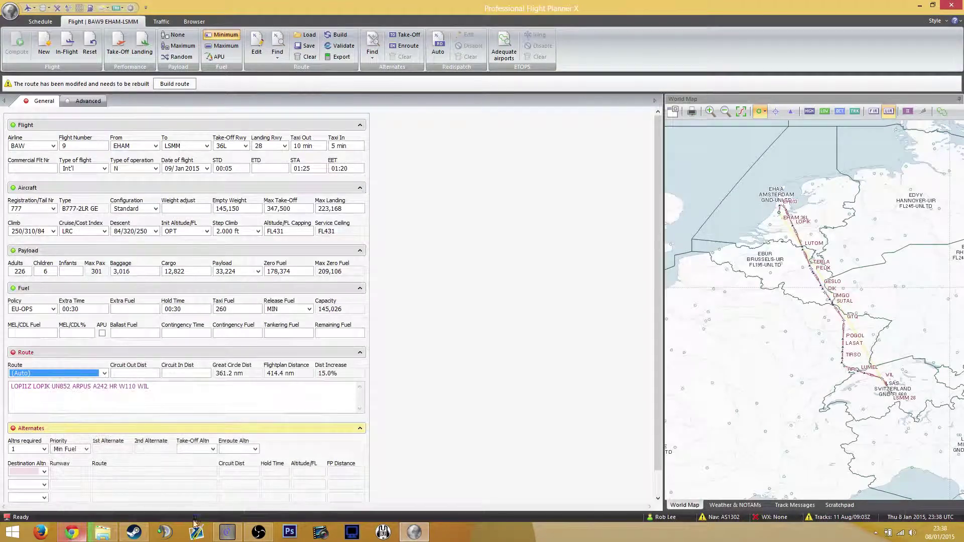
pyautogui.moveTo(796, 357); pyautogui.dragTo(773, 343)
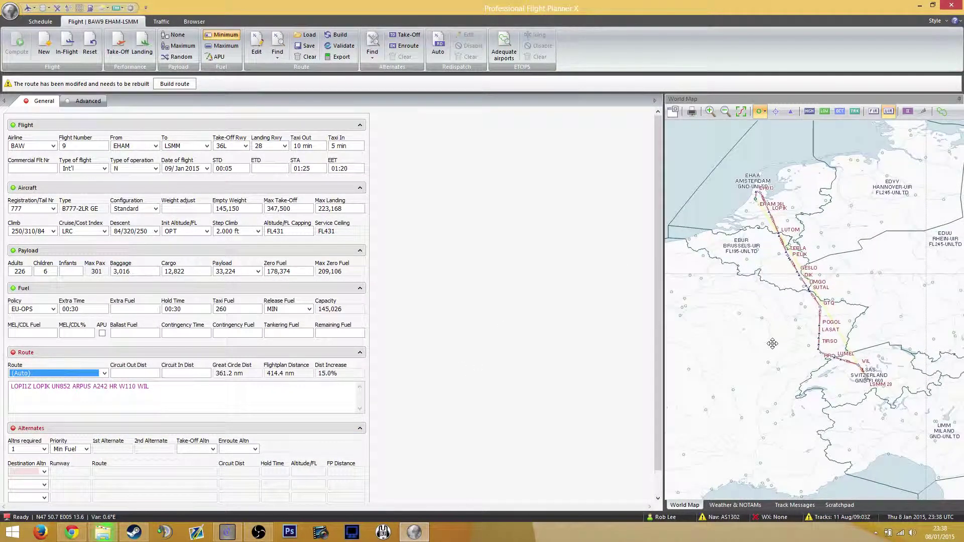
# Step: Clear the flight's current route and search for a new EHAM–LSMM route
pyautogui.click(104, 374)
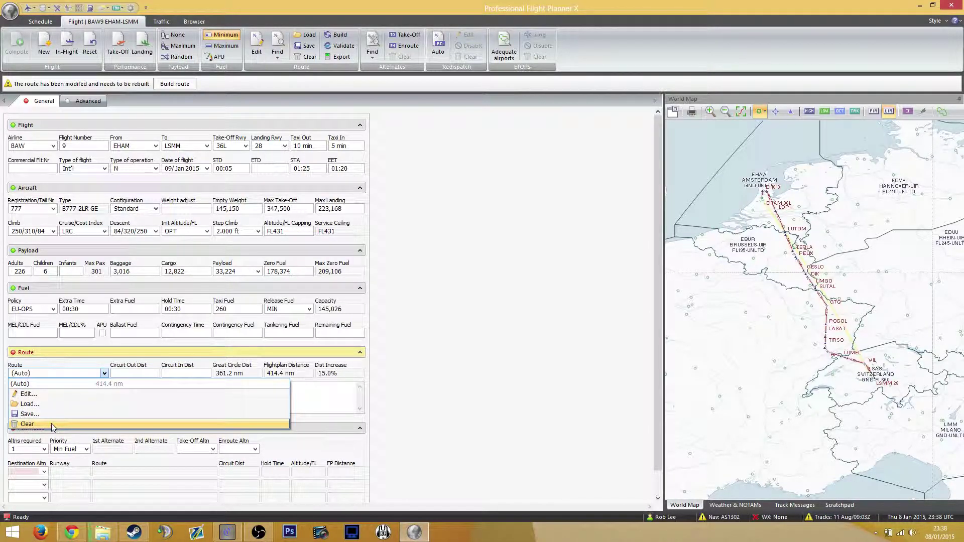
pyautogui.click(74, 391)
pyautogui.click(104, 373)
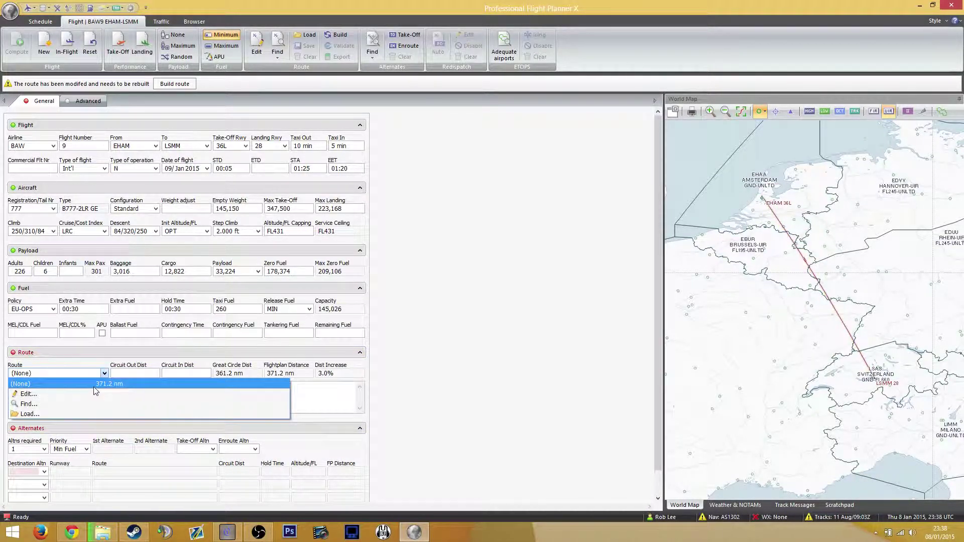
pyautogui.click(71, 401)
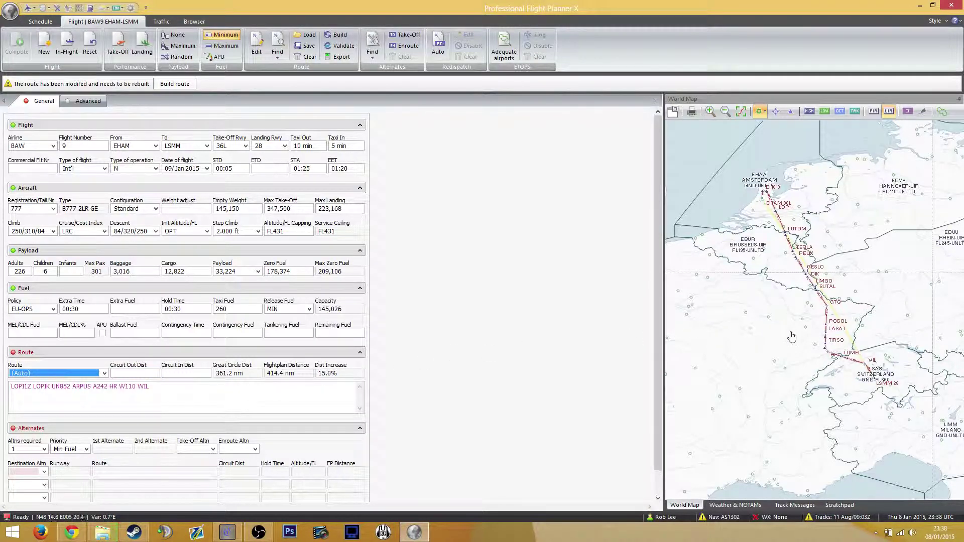
# Step: Inspect the found route on the World Map from EHAM via SPY and LOPIK to LSMM
pyautogui.scroll(3, 792, 337)
pyautogui.moveTo(809, 342); pyautogui.dragTo(716, 310)
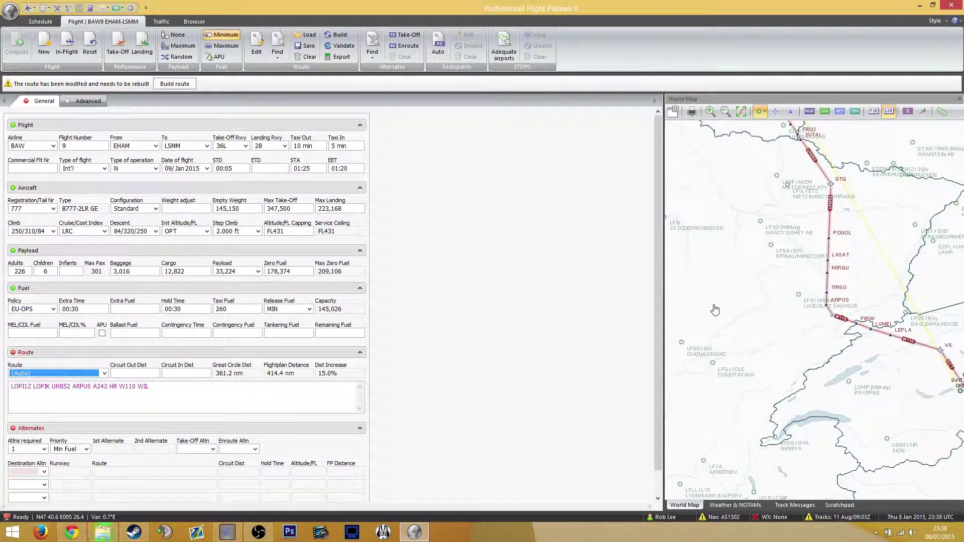
pyautogui.scroll(-2, 717, 312)
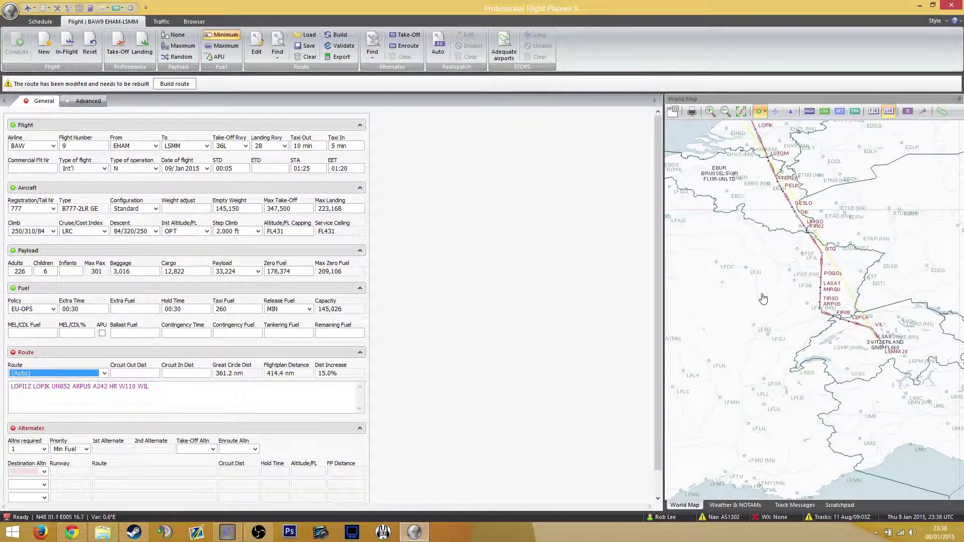
pyautogui.moveTo(763, 299); pyautogui.dragTo(760, 329)
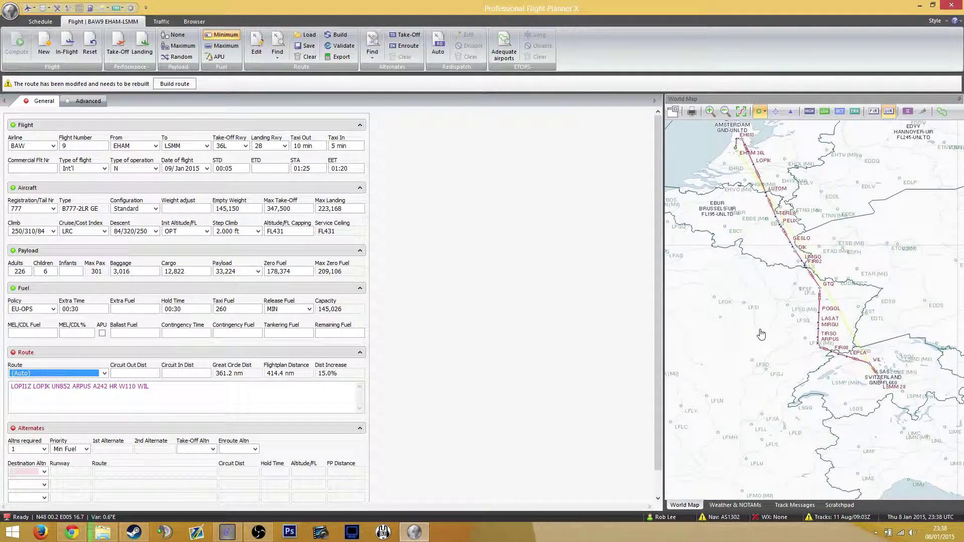
pyautogui.scroll(2, 718, 225)
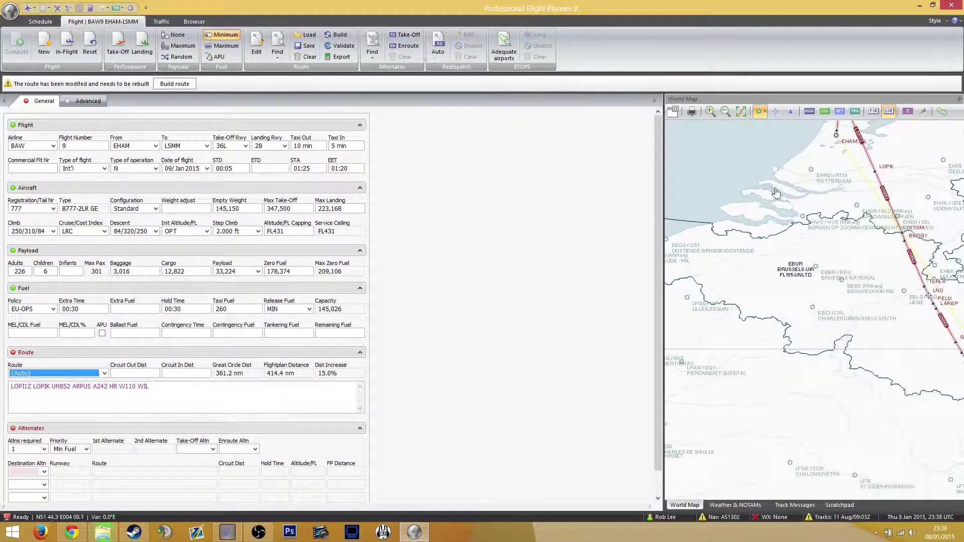
pyautogui.scroll(-1, 777, 192)
pyautogui.scroll(3, 790, 236)
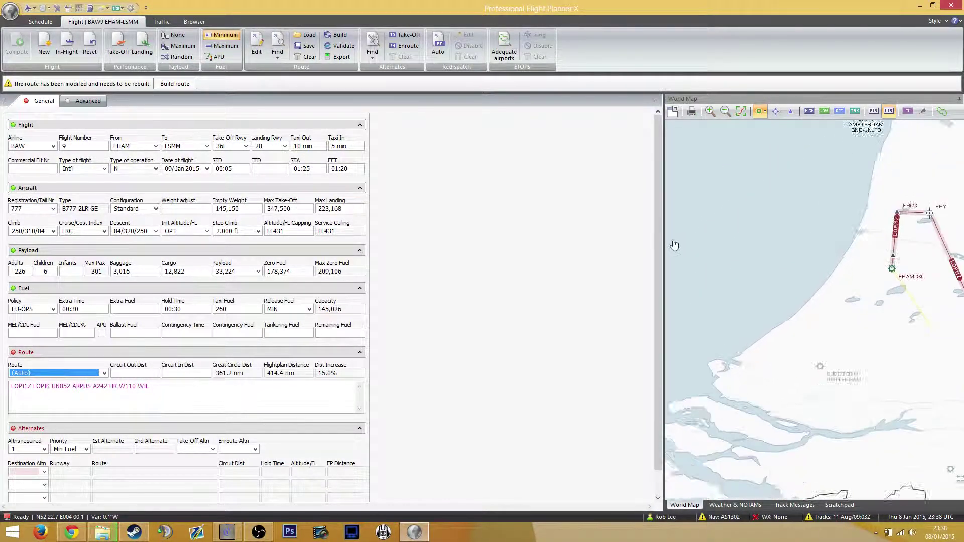
pyautogui.moveTo(799, 252); pyautogui.dragTo(738, 198)
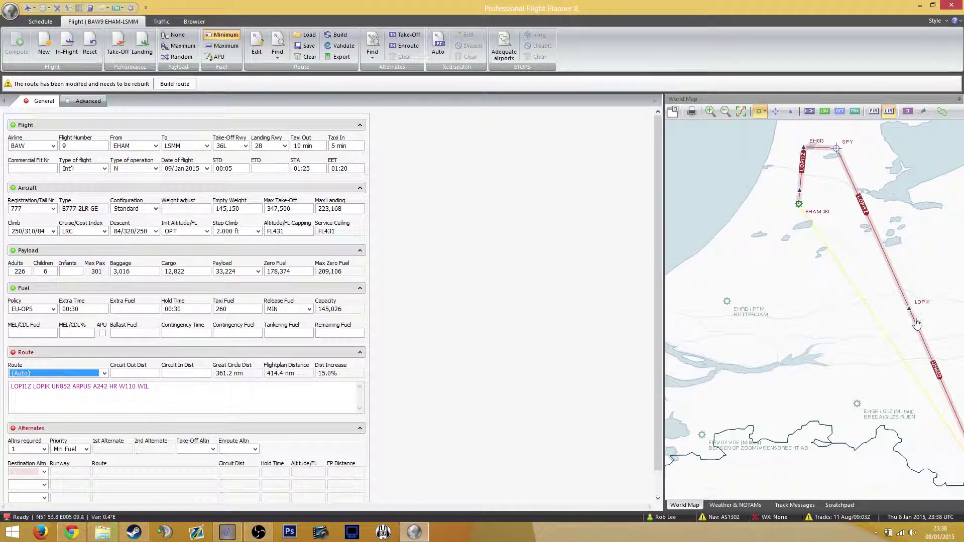
pyautogui.scroll(-3, 934, 370)
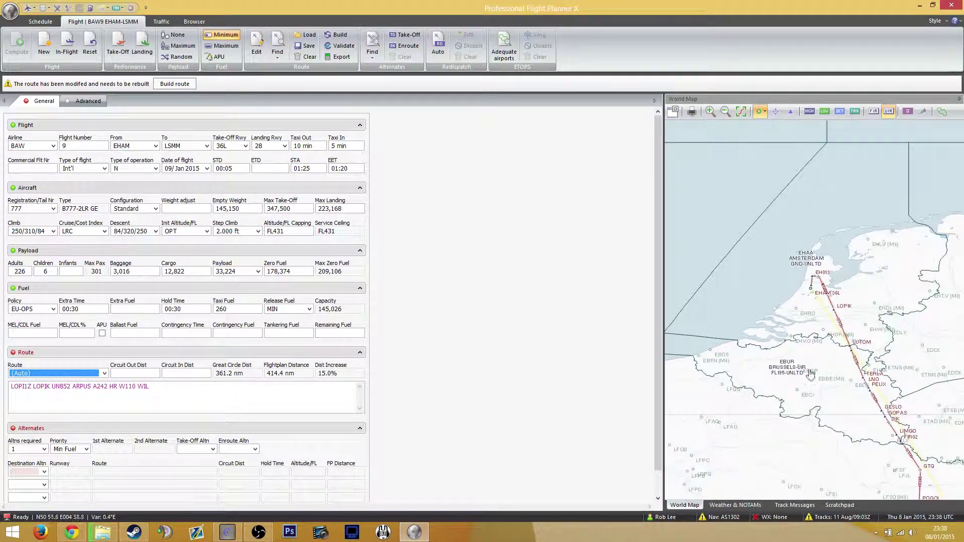
pyautogui.moveTo(792, 448); pyautogui.dragTo(782, 398)
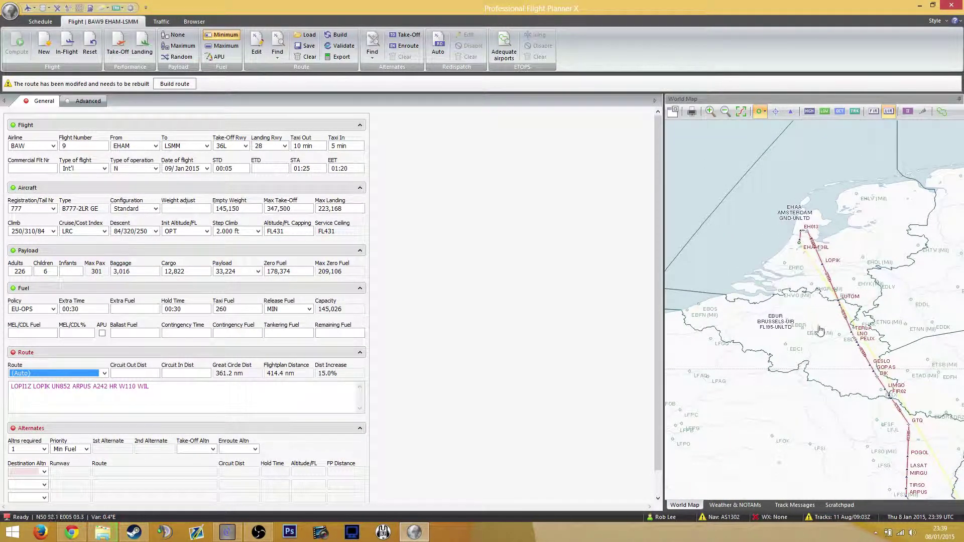
pyautogui.scroll(-1, 820, 338)
pyautogui.moveTo(795, 435); pyautogui.dragTo(798, 378)
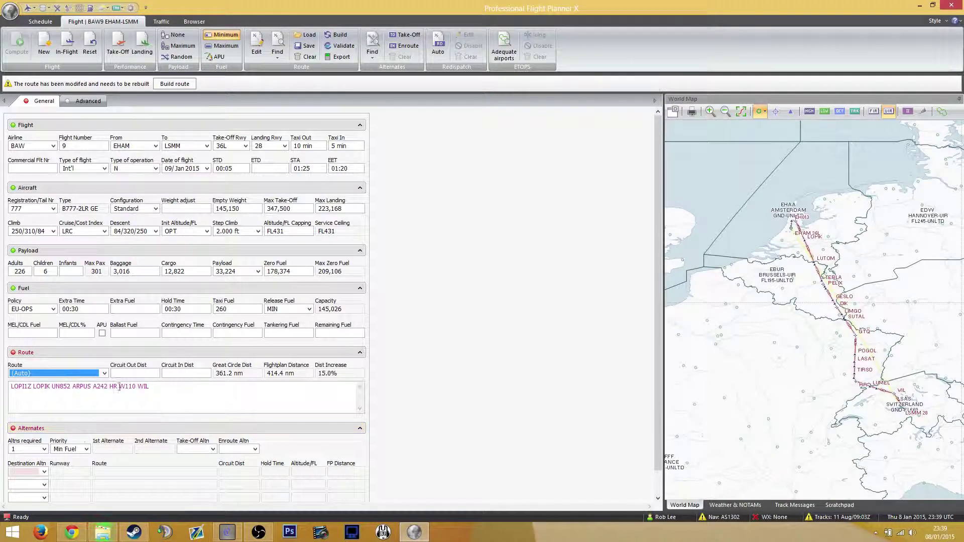
# Step: Build the found route into the flight plan and keep one destination alternate required
pyautogui.click(173, 86)
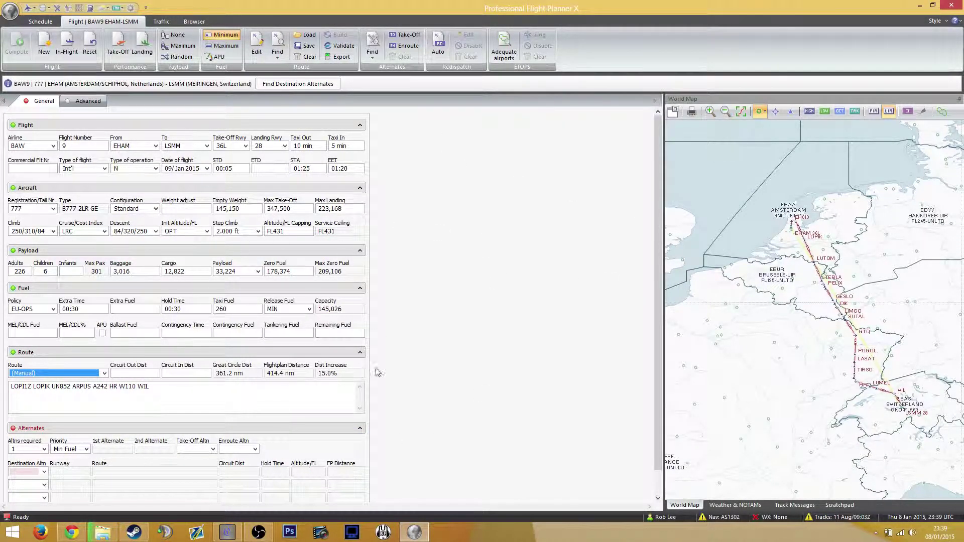
pyautogui.moveTo(794, 422); pyautogui.dragTo(738, 344)
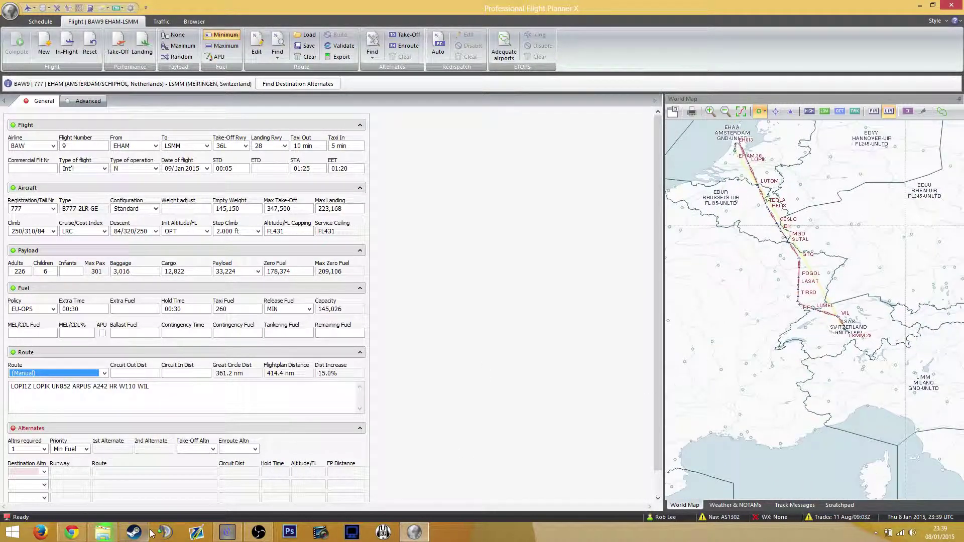
pyautogui.click(44, 450)
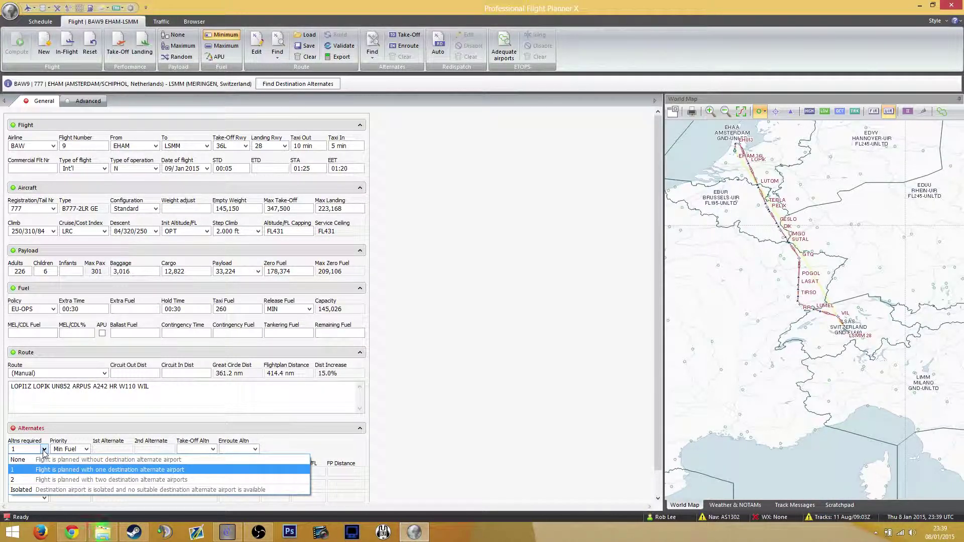
pyautogui.press('Down')
pyautogui.press('Up')
pyautogui.press('Up')
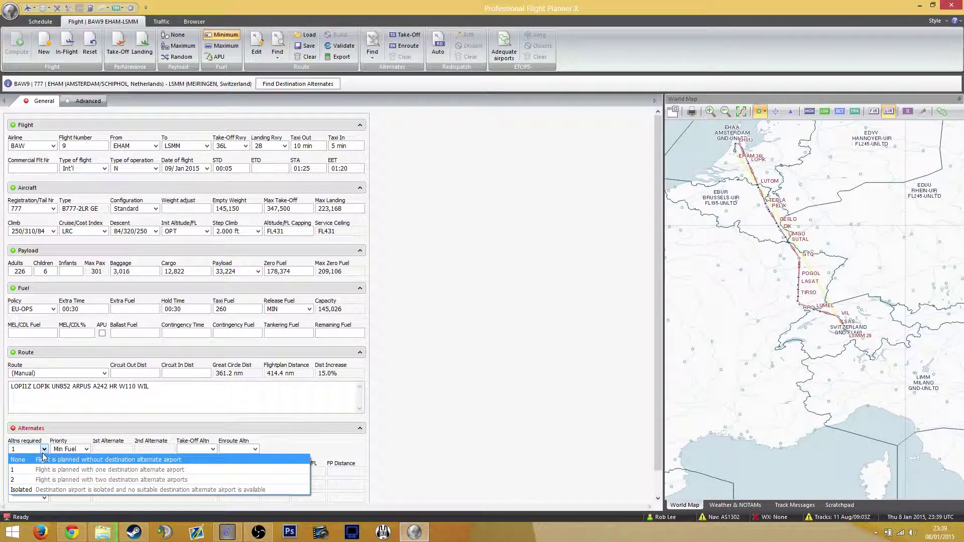
pyautogui.press('Escape')
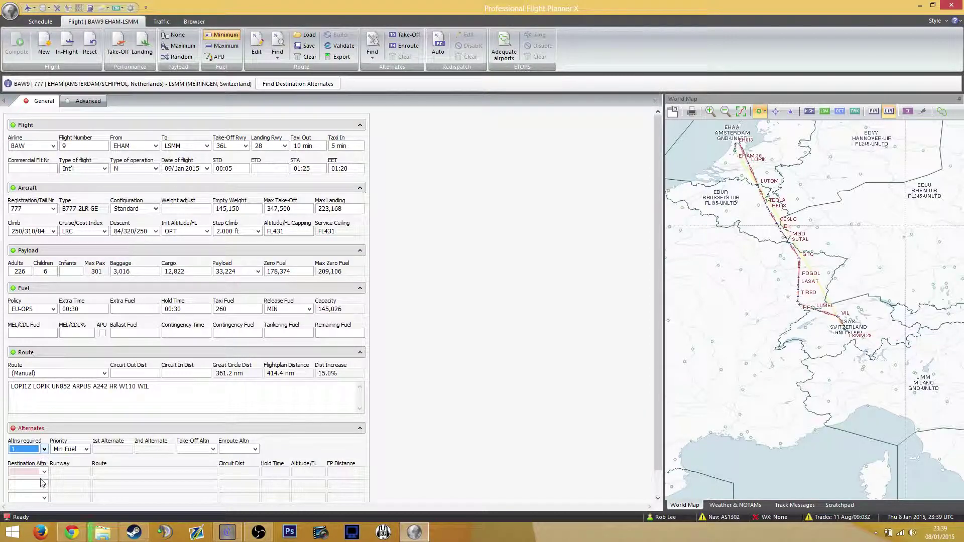
# Step: Look up airports near LSMM sorted by distance and choose LSZH Zurich as alternate
pyautogui.scroll(-3, 862, 381)
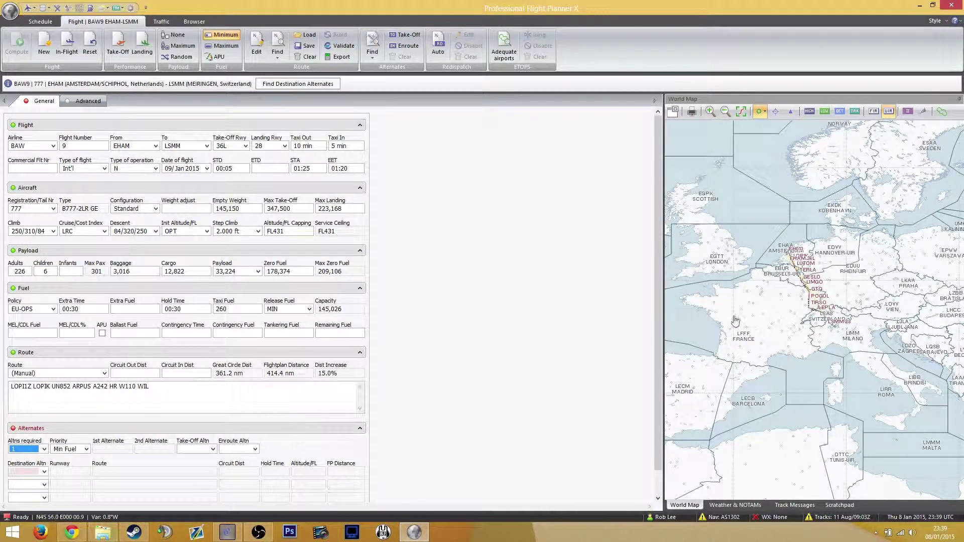
pyautogui.click(44, 473)
pyautogui.click(44, 473)
pyautogui.click(44, 473)
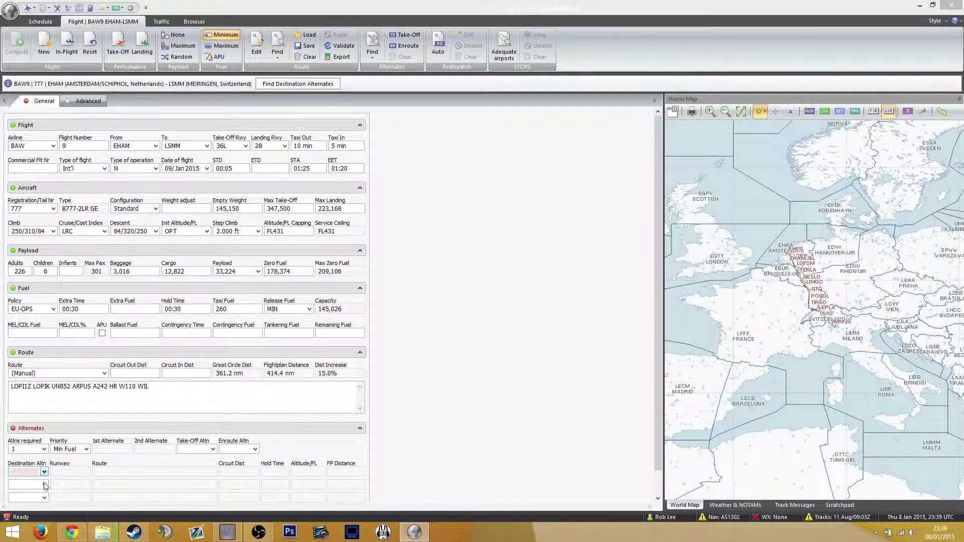
pyautogui.click(45, 472)
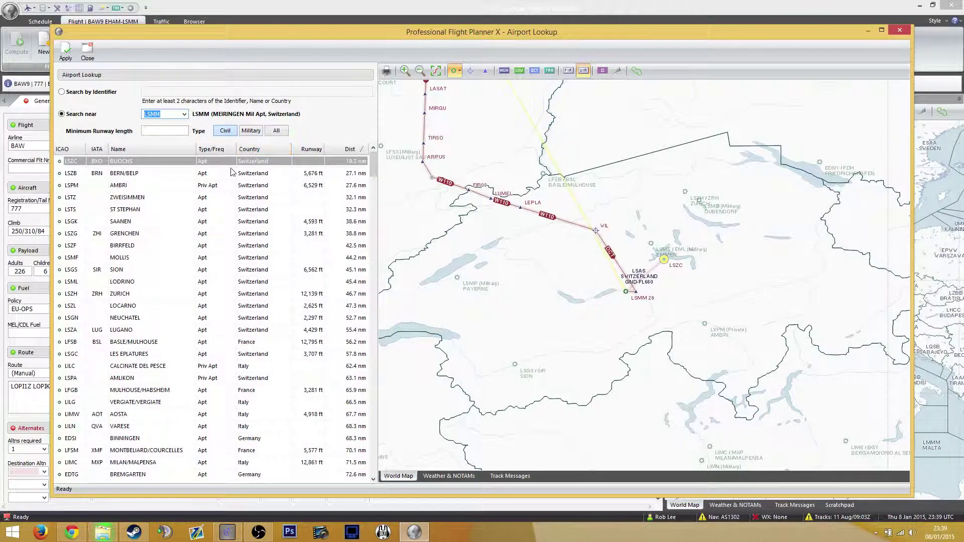
pyautogui.click(348, 151)
pyautogui.click(349, 151)
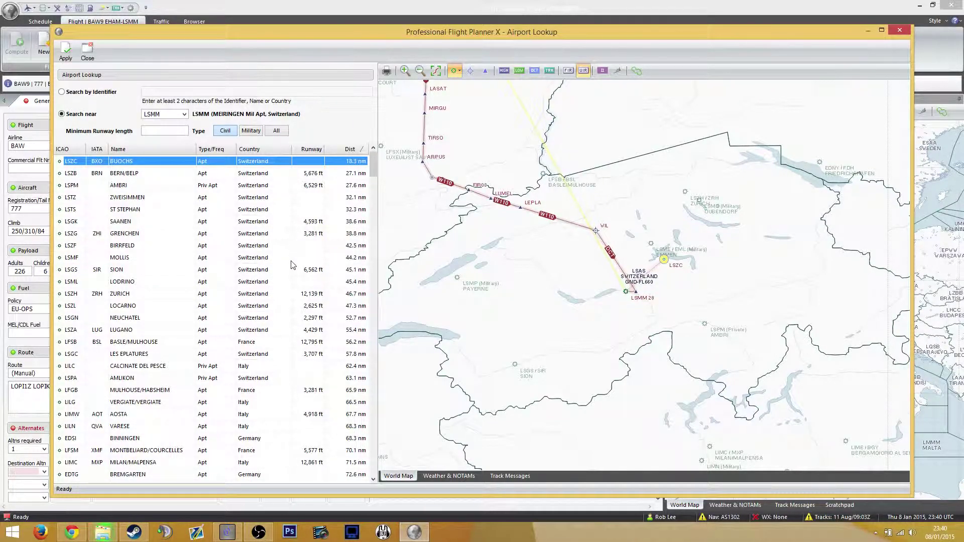
pyautogui.click(296, 343)
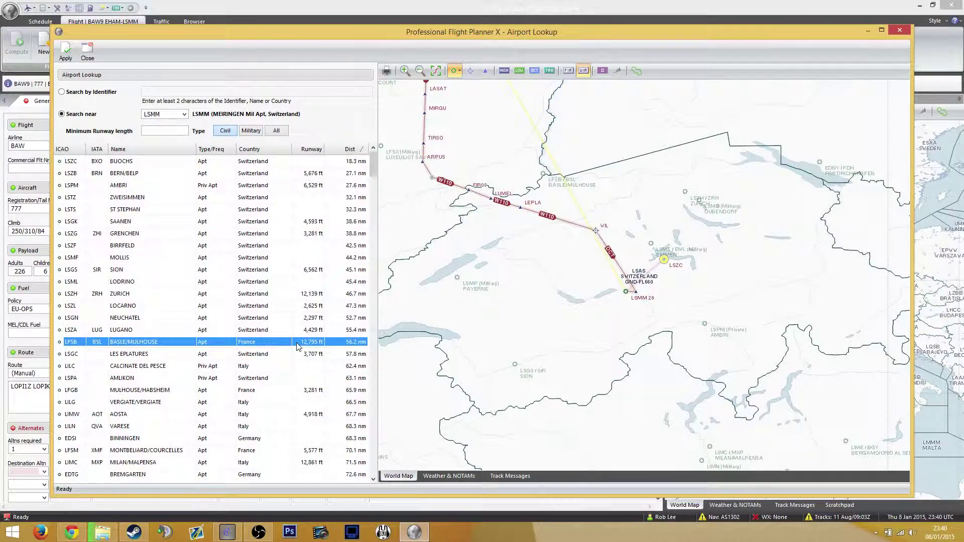
pyautogui.click(267, 296)
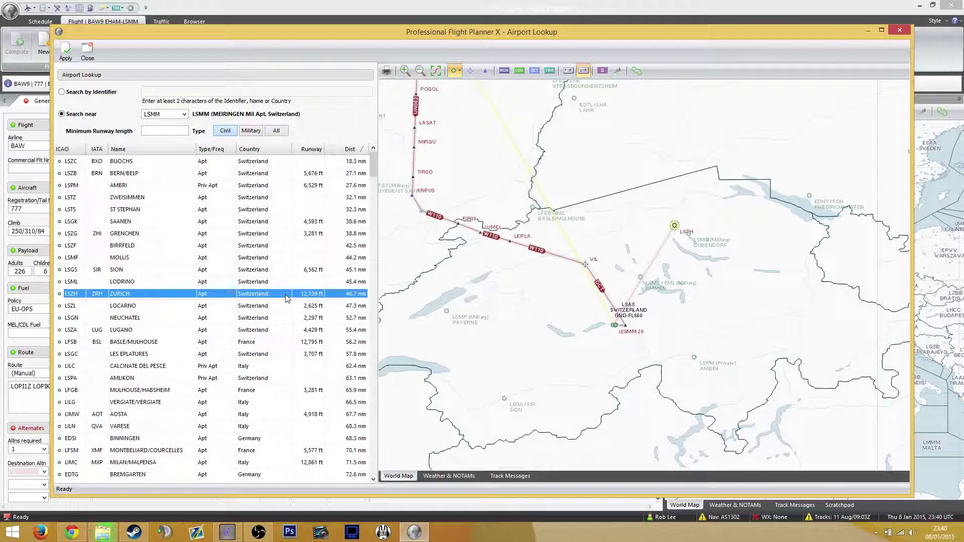
pyautogui.doubleClick(280, 299)
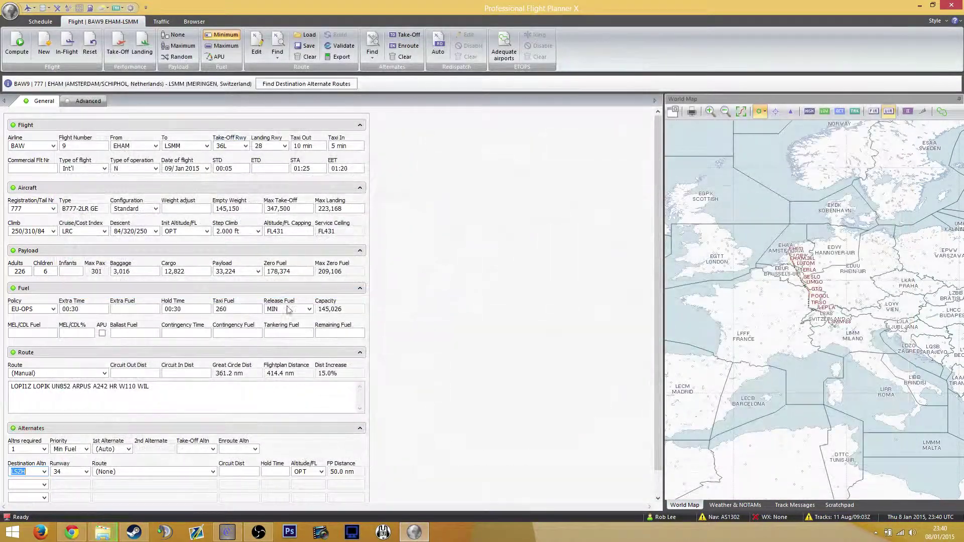
pyautogui.click(173, 476)
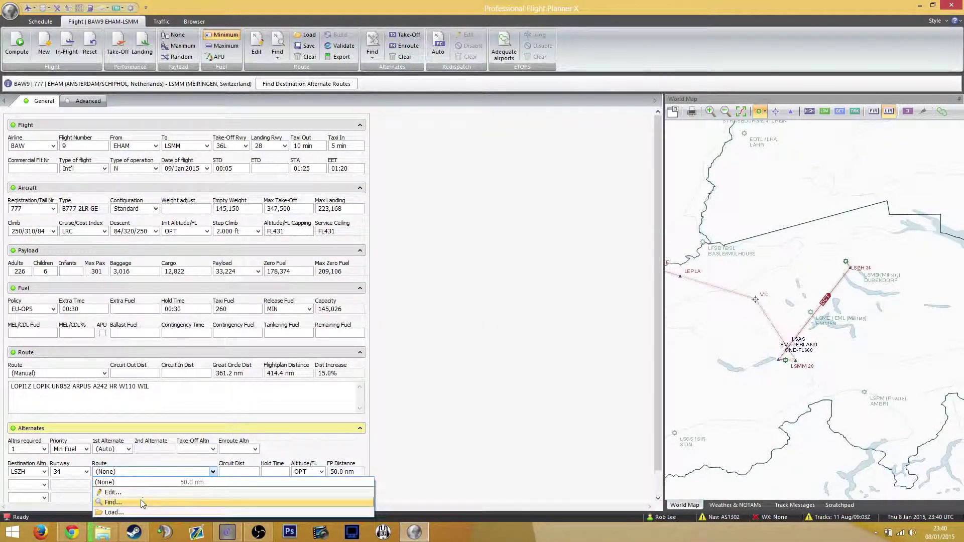
pyautogui.click(141, 499)
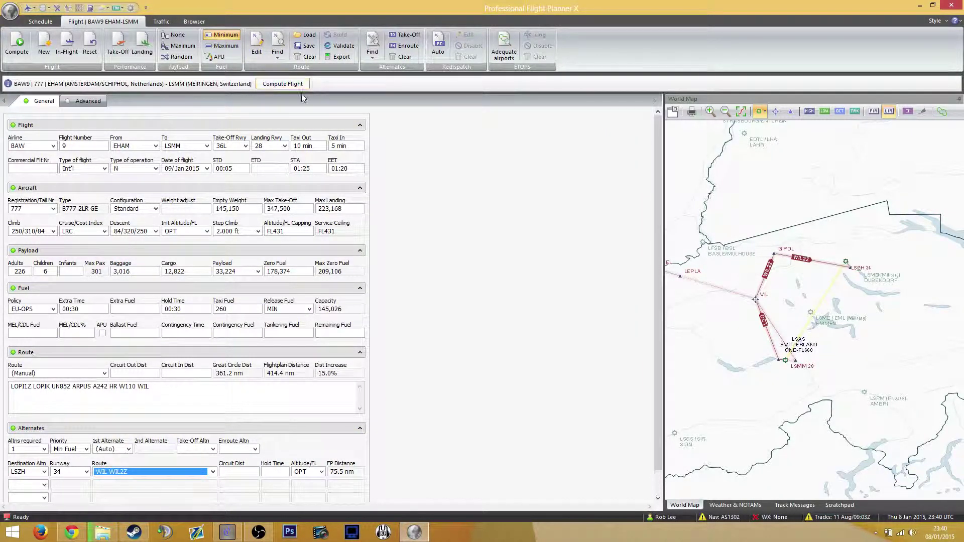
pyautogui.scroll(3, 800, 311)
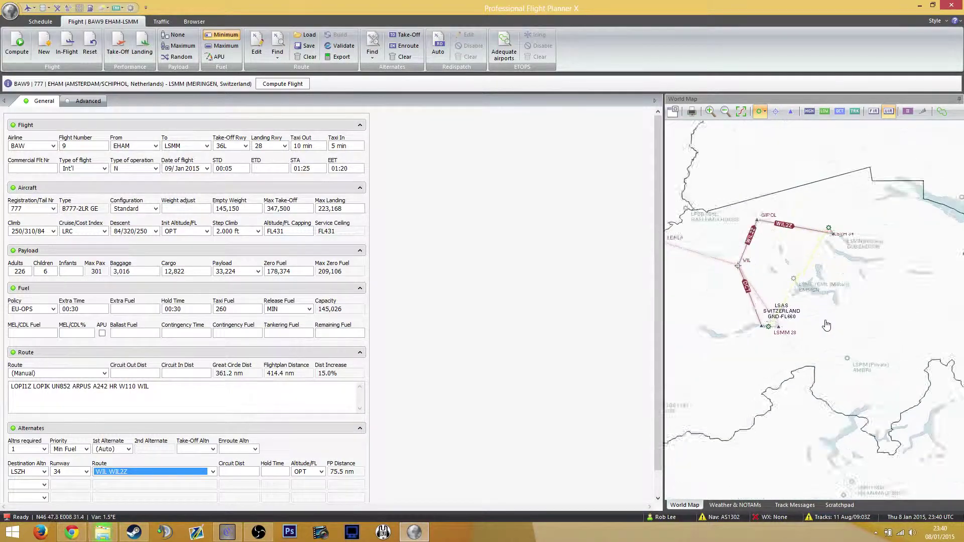
pyautogui.scroll(-3, 842, 360)
pyautogui.scroll(2, 805, 321)
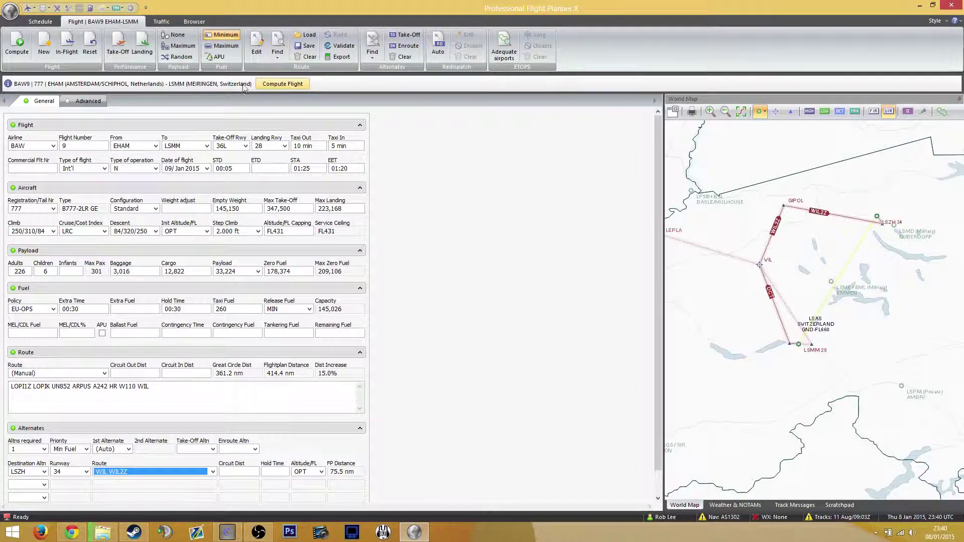
pyautogui.click(115, 52)
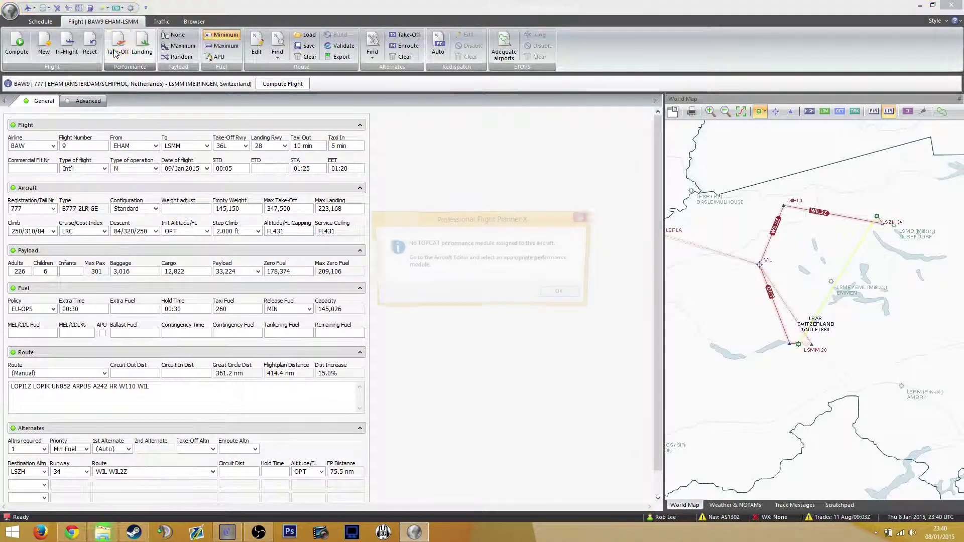
pyautogui.click(565, 295)
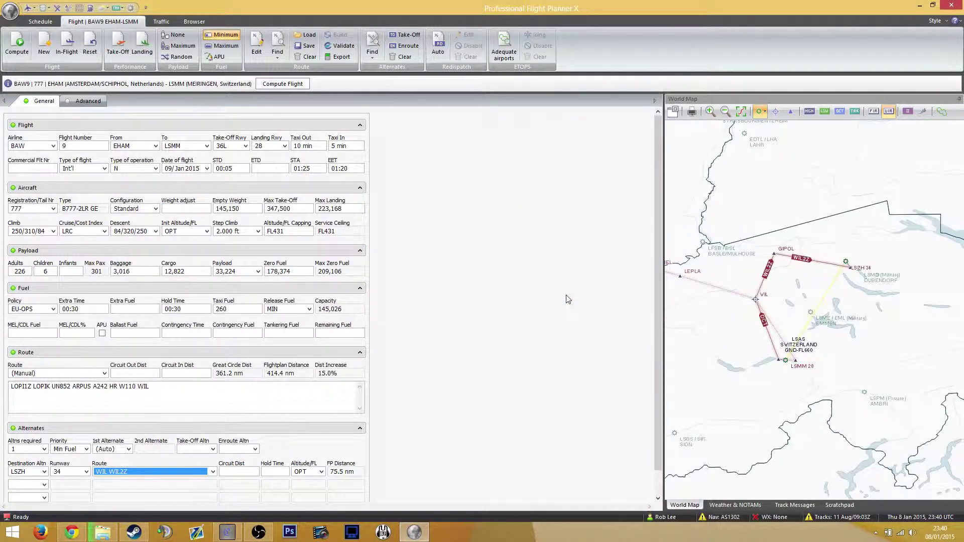
pyautogui.click(117, 47)
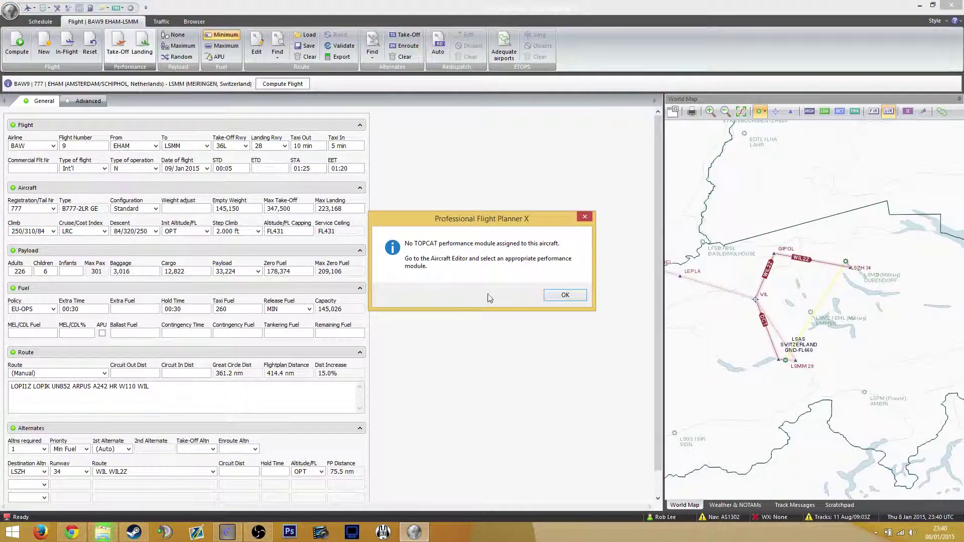
pyautogui.click(565, 295)
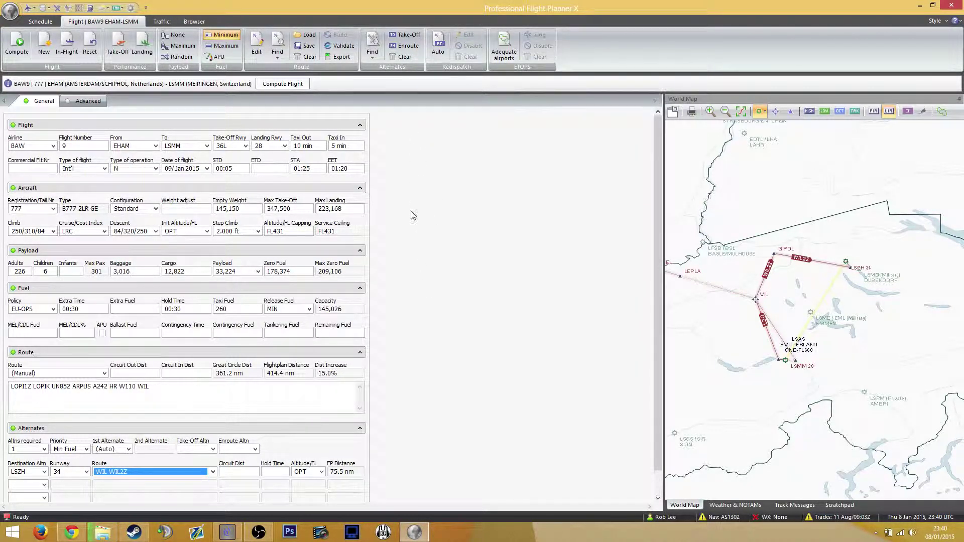
# Step: Compute the BAW9 EHAM–LSMM flight plan and release it as Release #1
pyautogui.click(291, 84)
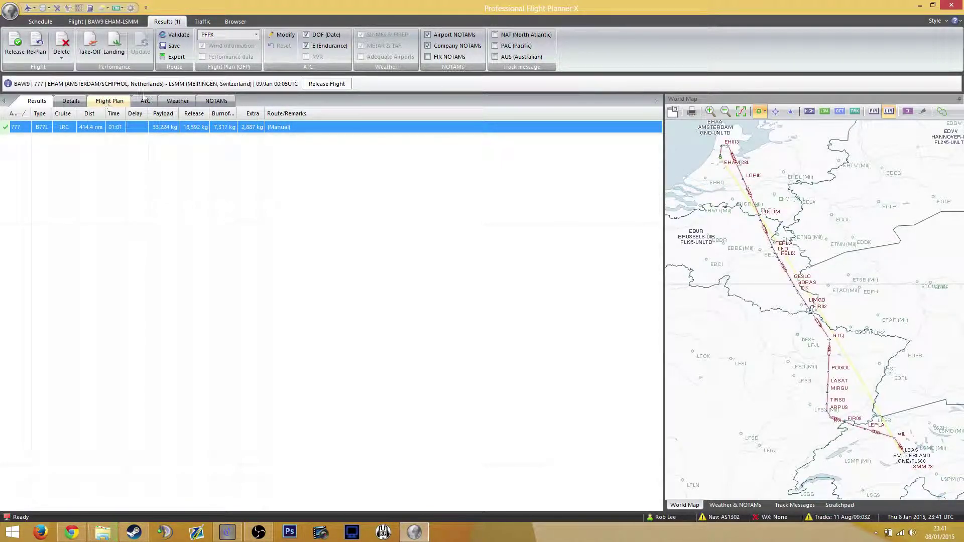
pyautogui.click(318, 85)
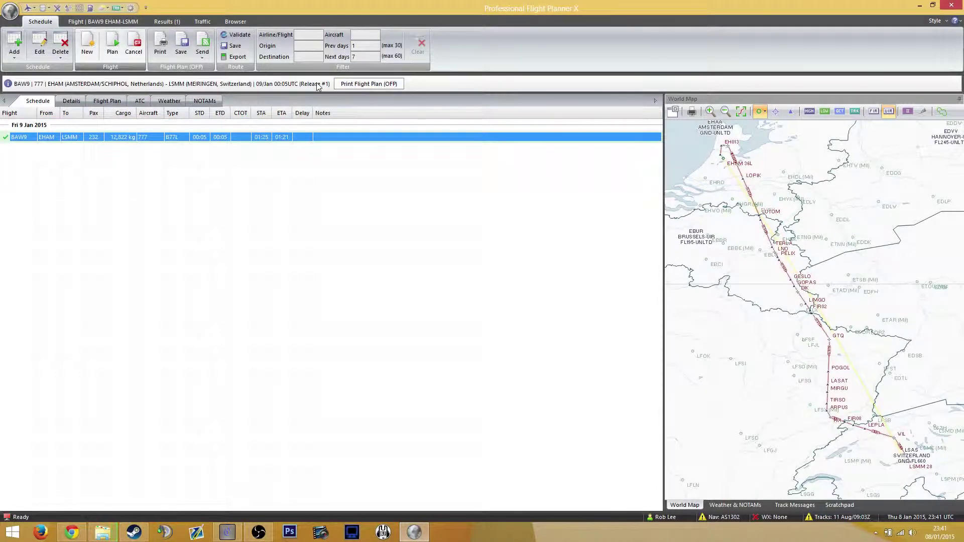
pyautogui.click(352, 89)
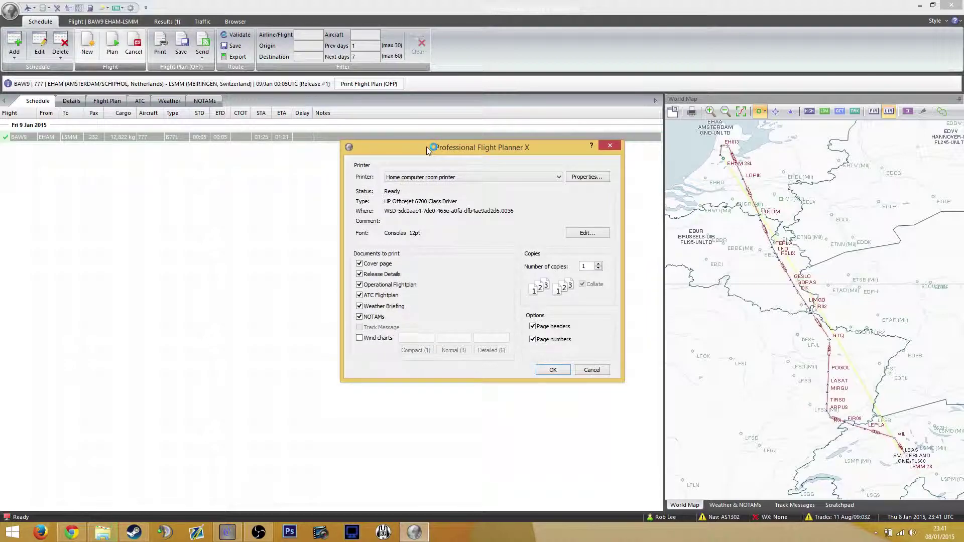
pyautogui.moveTo(427, 147); pyautogui.dragTo(365, 79)
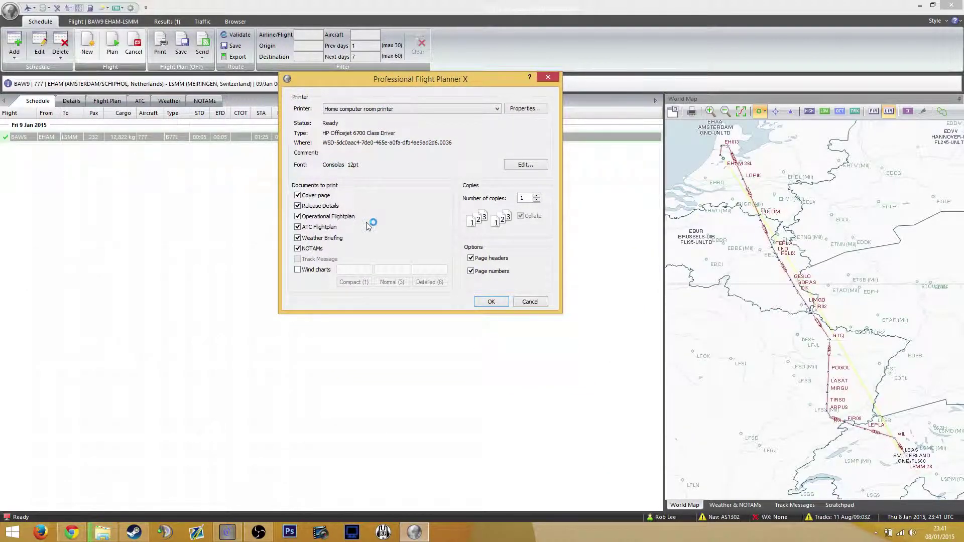
pyautogui.click(530, 304)
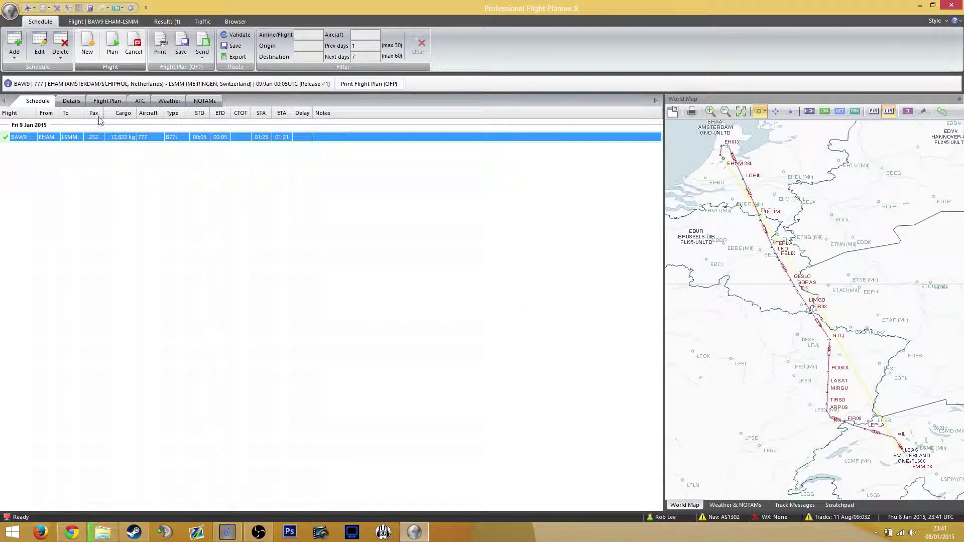
pyautogui.click(72, 101)
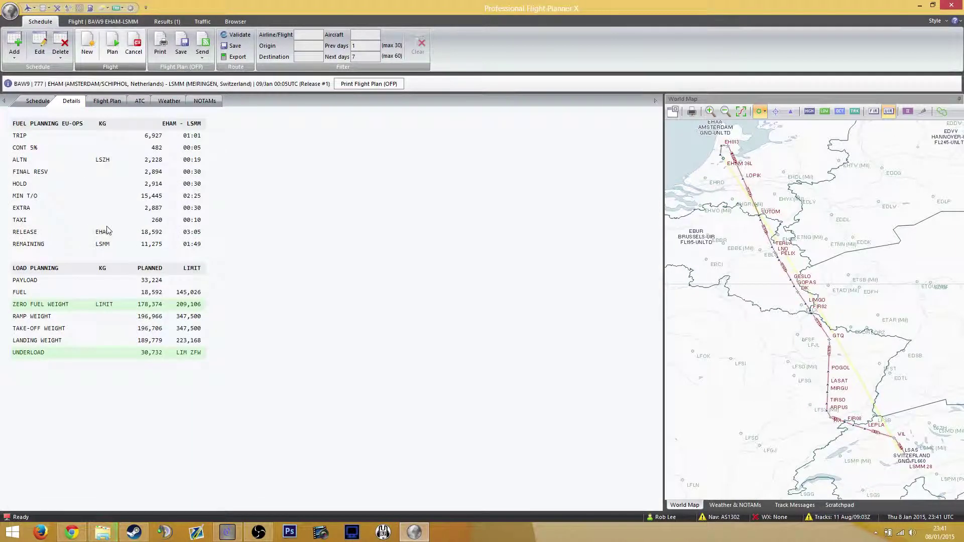
pyautogui.click(103, 103)
pyautogui.scroll(-2, 111, 192)
pyautogui.scroll(-12, 111, 192)
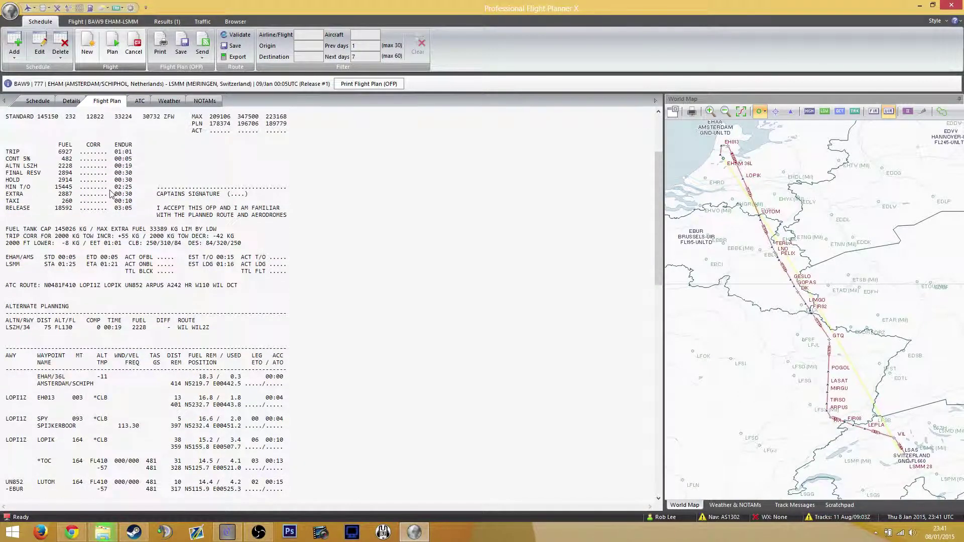
pyautogui.scroll(-19, 113, 201)
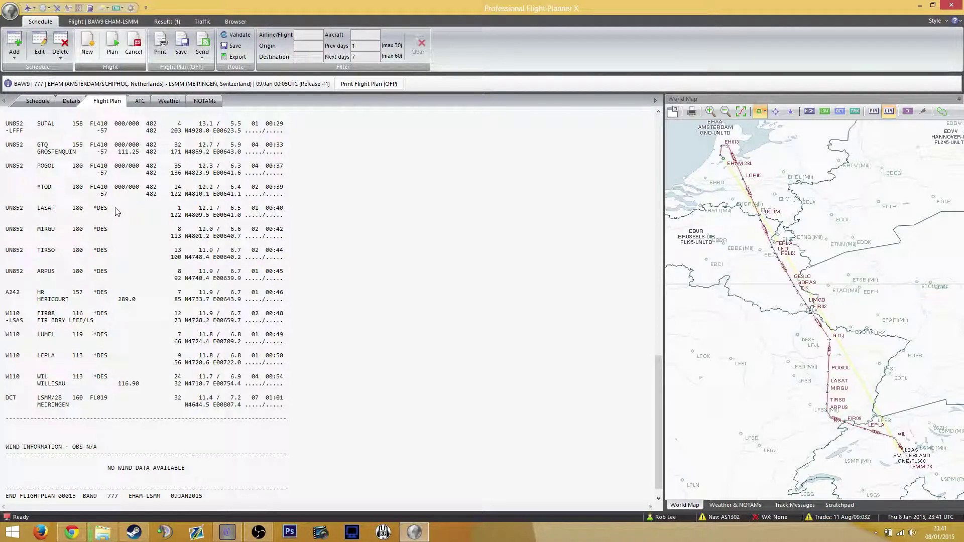
pyautogui.scroll(20, 116, 211)
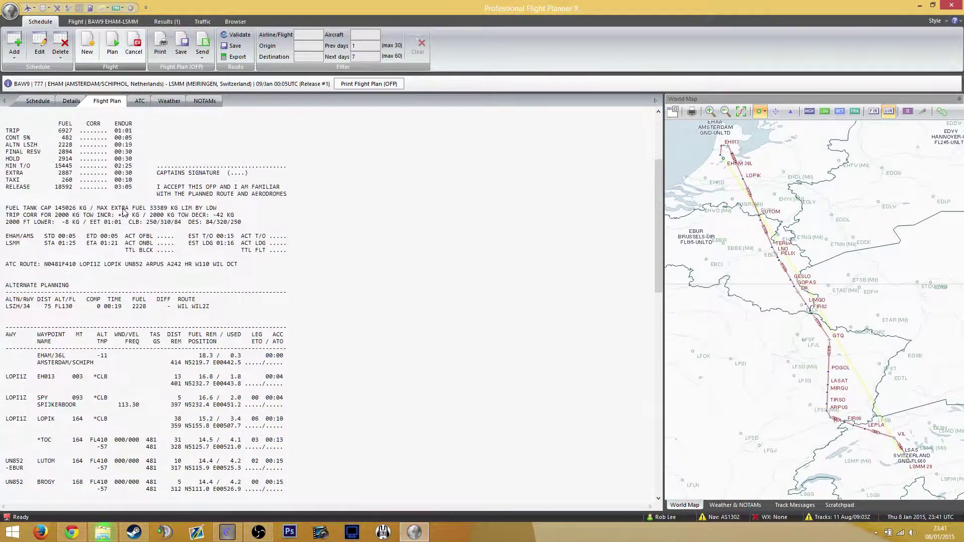
pyautogui.click(142, 102)
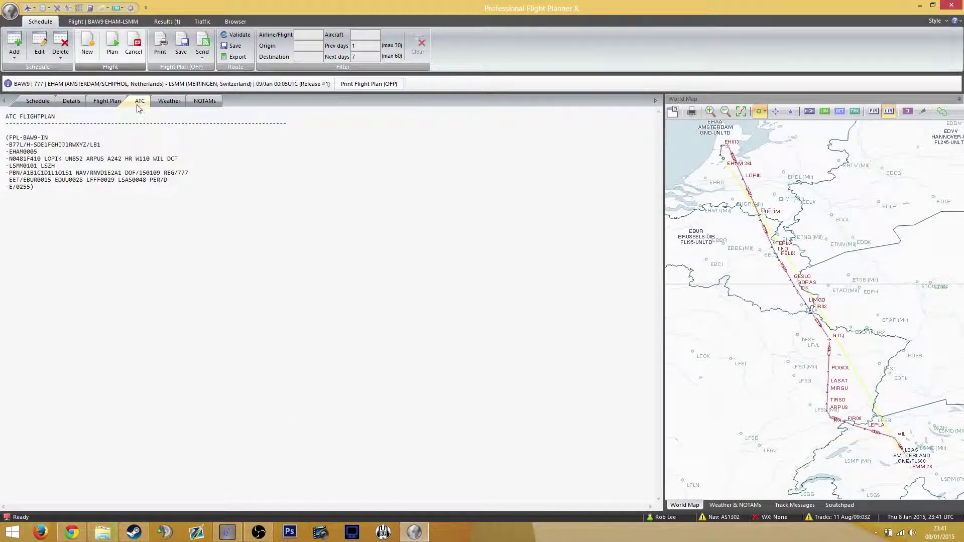
pyautogui.click(169, 104)
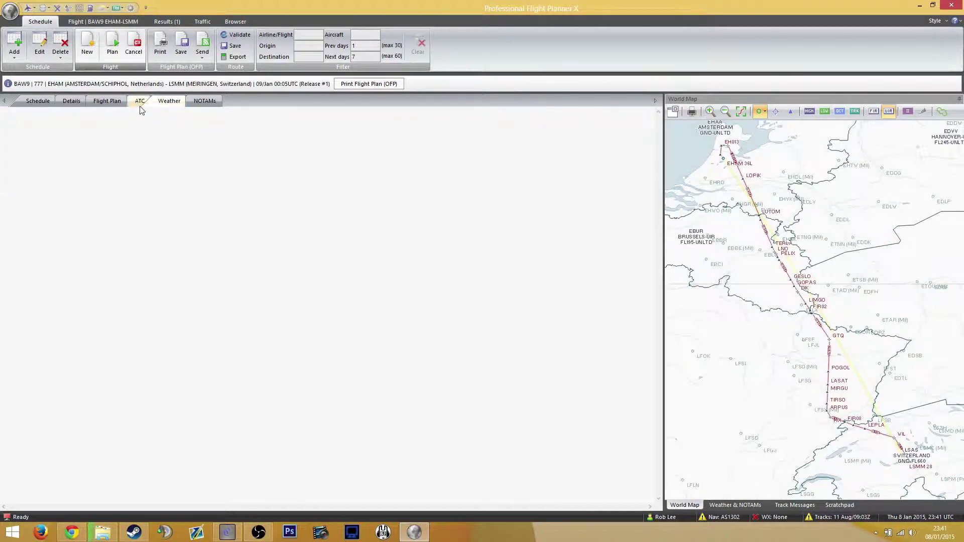
pyautogui.click(143, 105)
pyautogui.click(186, 104)
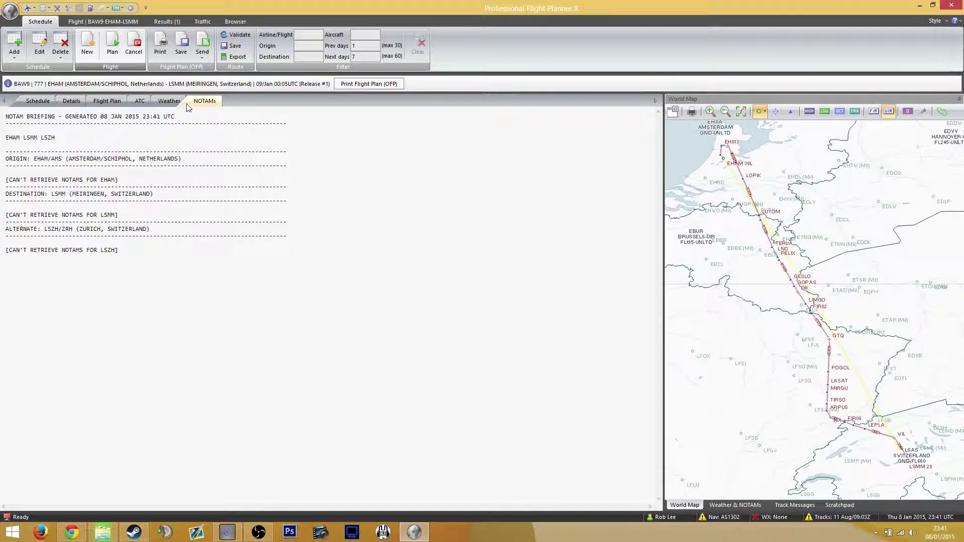
pyautogui.click(75, 107)
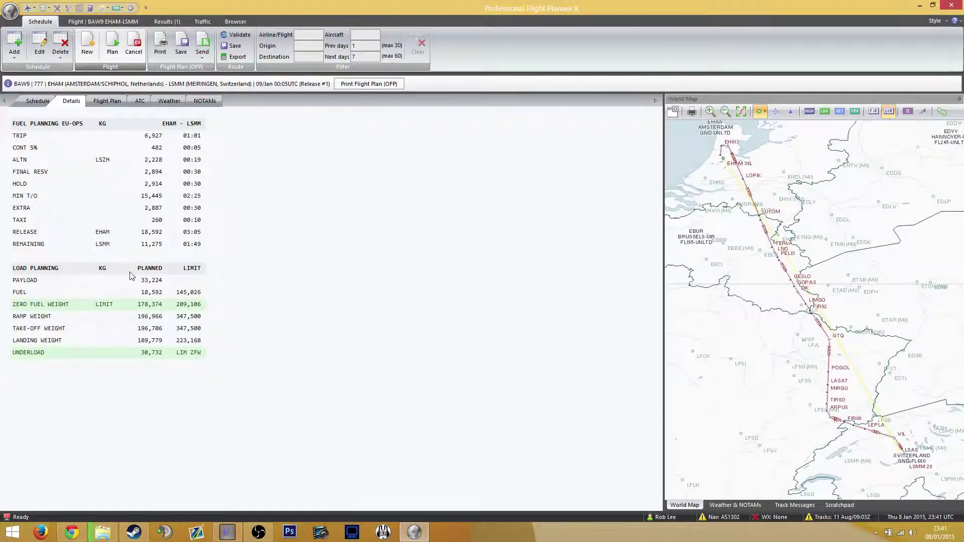
pyautogui.click(103, 102)
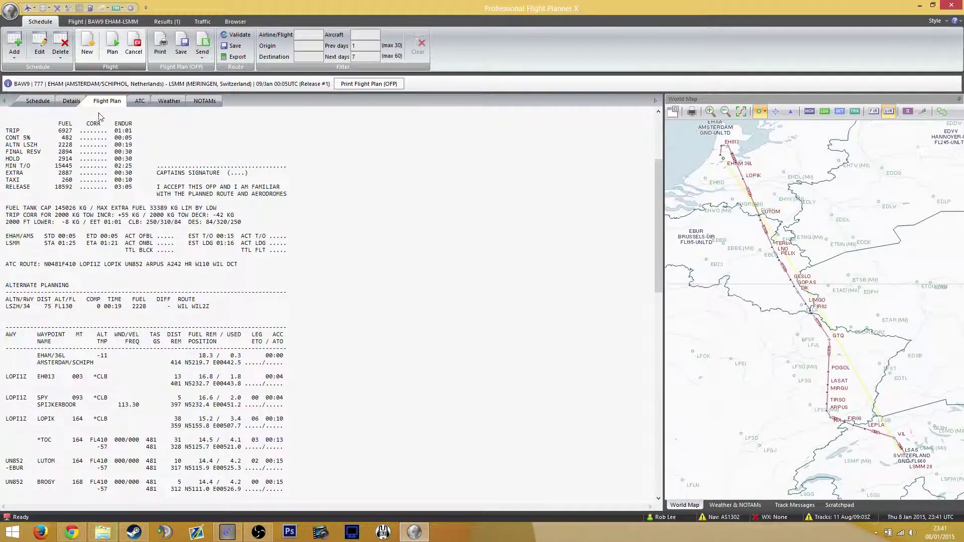
pyautogui.click(38, 102)
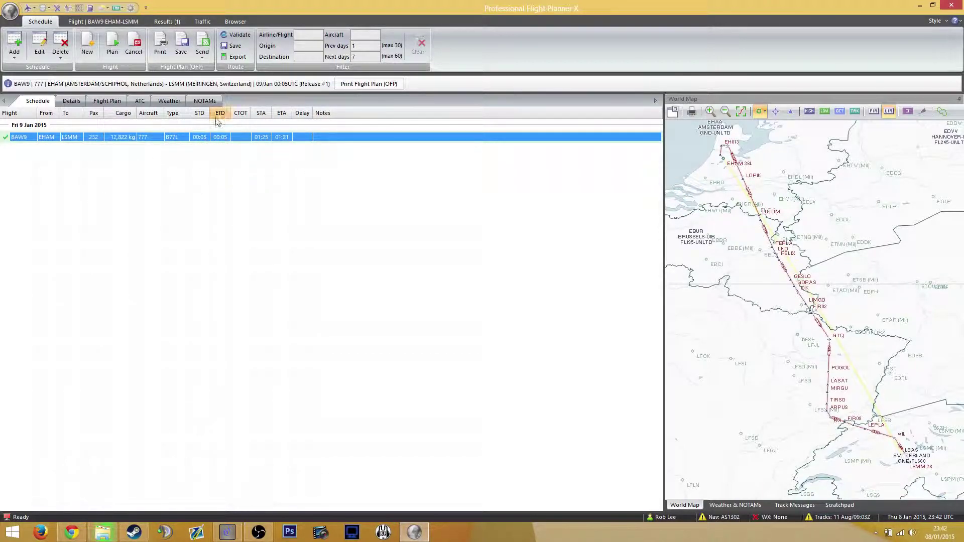
# Step: Export the route for Captain Sim as EHAMLSMM01.rt and acknowledge the saved-file message
pyautogui.click(233, 58)
pyautogui.moveTo(380, 51); pyautogui.dragTo(341, 43)
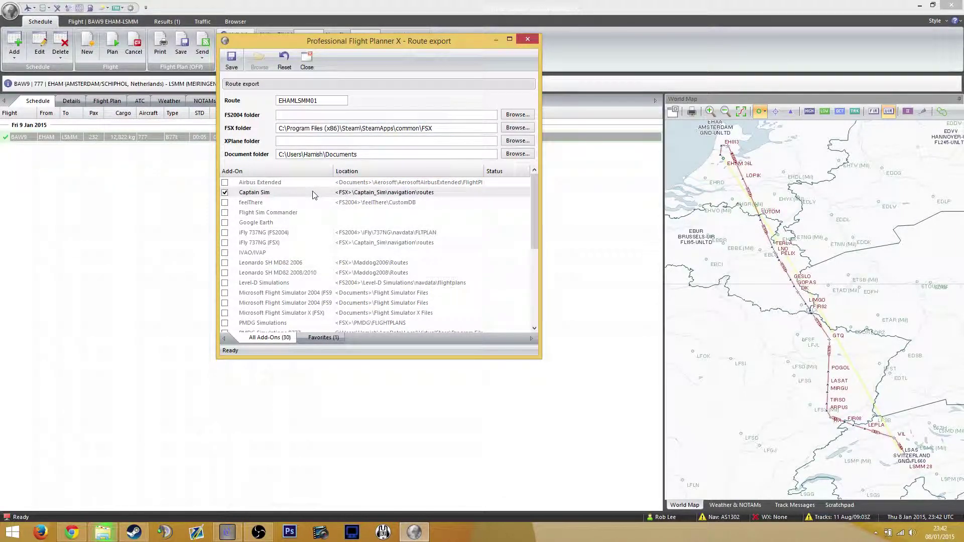
pyautogui.moveTo(536, 213); pyautogui.dragTo(532, 303)
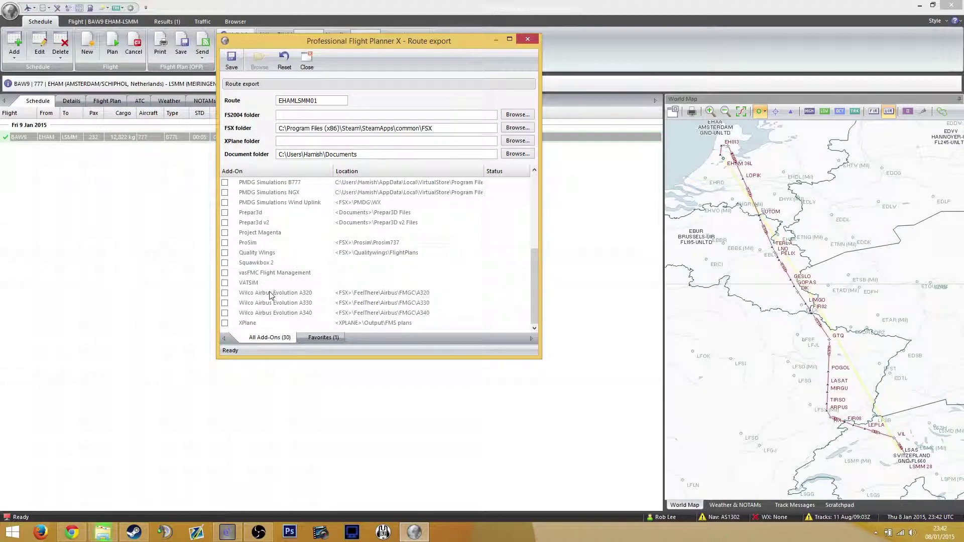
pyautogui.moveTo(532, 285); pyautogui.dragTo(532, 239)
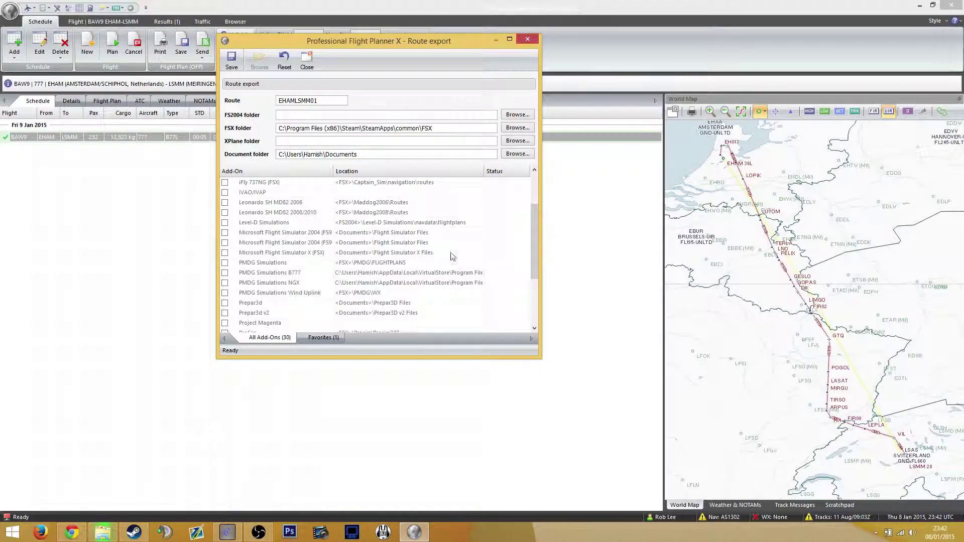
pyautogui.moveTo(535, 246); pyautogui.dragTo(537, 206)
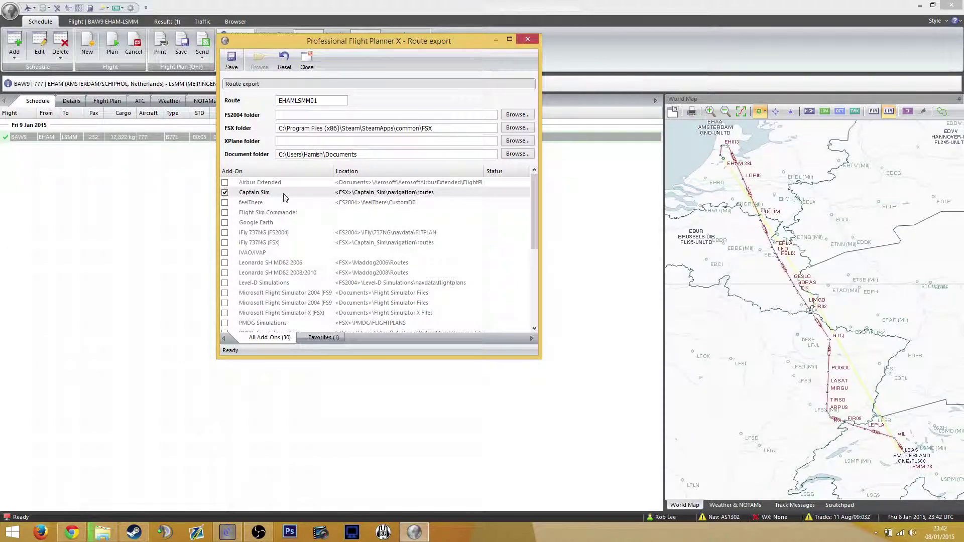
pyautogui.doubleClick(352, 195)
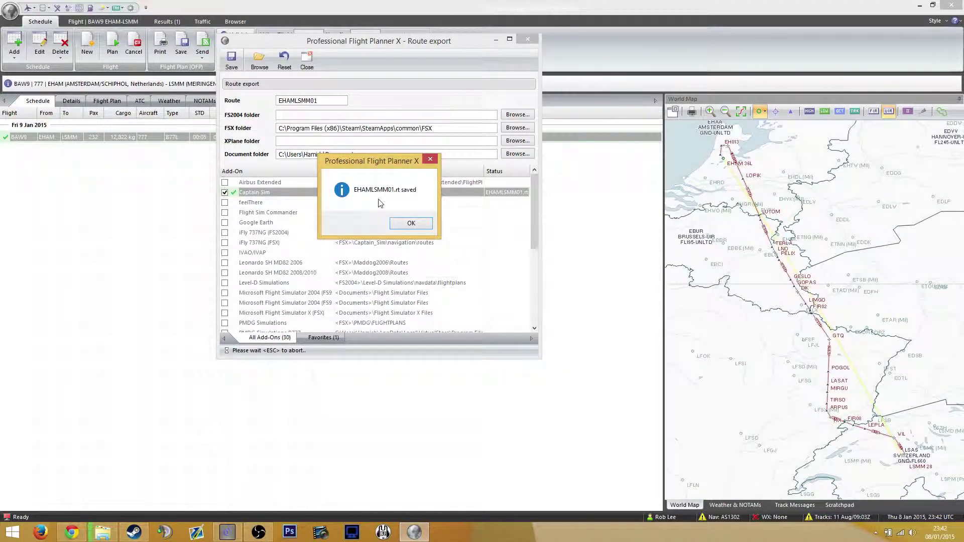
pyautogui.click(412, 224)
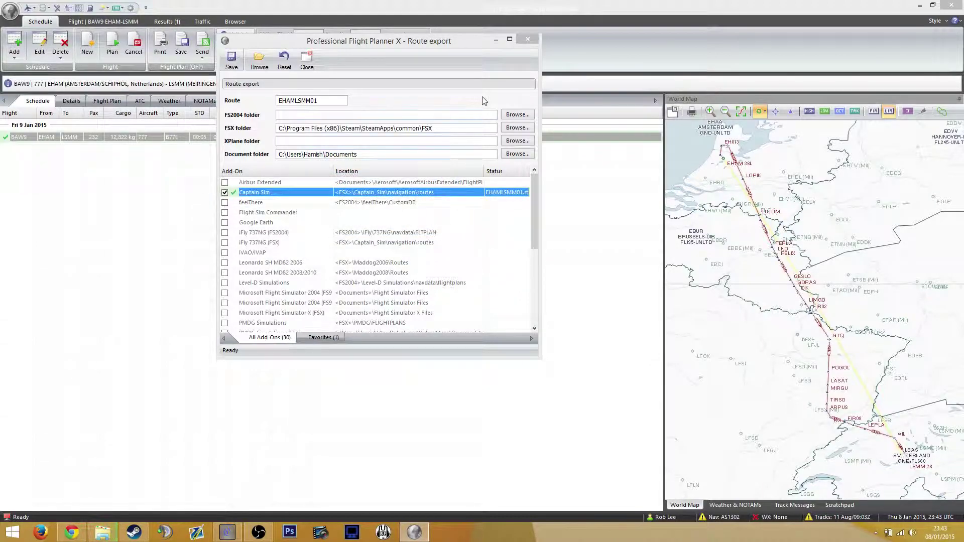
pyautogui.click(525, 39)
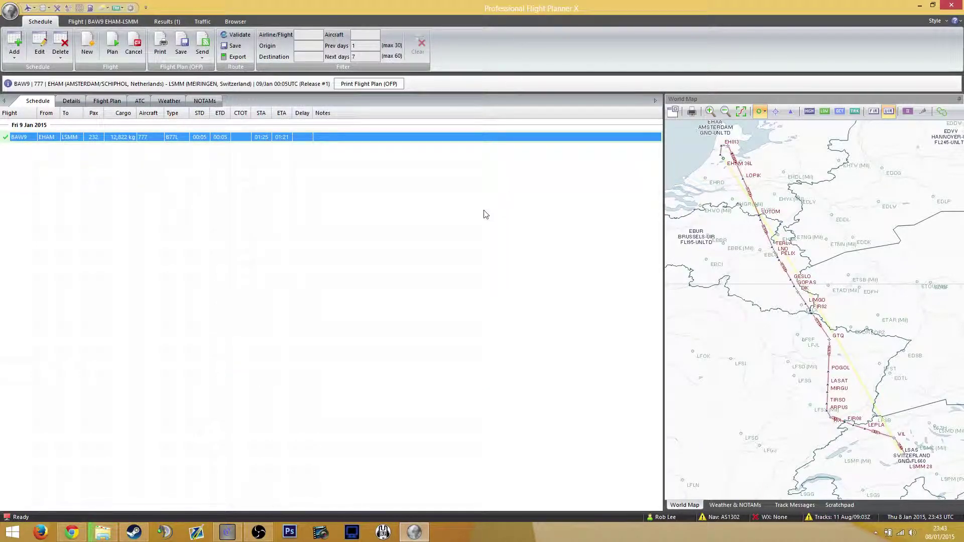